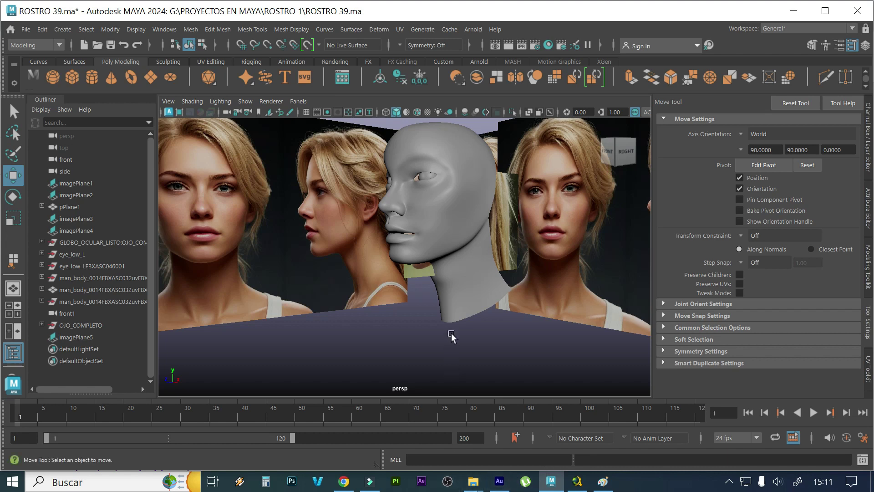
# Pan and orbit the persp view onto the head's front, then bring up the Create menu
pyautogui.keyDown('alt'); pyautogui.moveTo(452, 332); pyautogui.dragTo(430, 330, button='middle'); pyautogui.keyUp('alt')
pyautogui.keyDown('alt'); pyautogui.moveTo(431, 331); pyautogui.dragTo(398, 357); pyautogui.keyUp('alt')
pyautogui.keyDown('alt'); pyautogui.moveTo(471, 302); pyautogui.dragTo(393, 309); pyautogui.keyUp('alt')
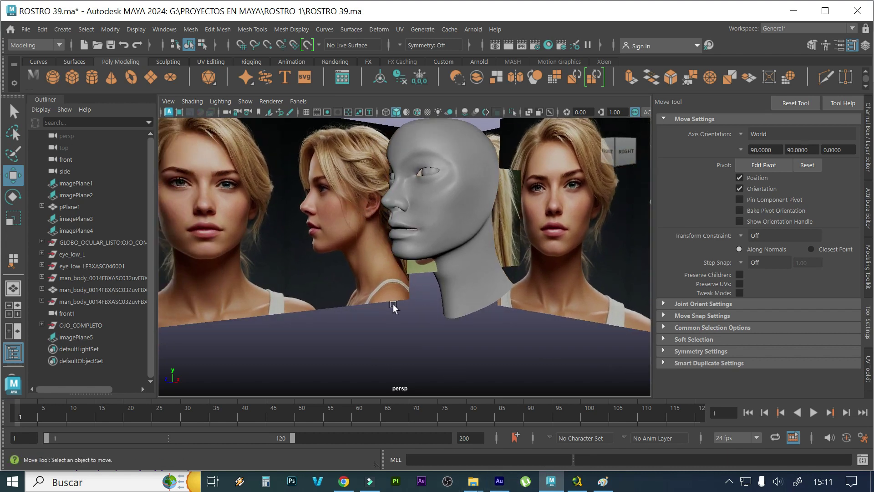
pyautogui.click(67, 29)
pyautogui.moveTo(97, 73)
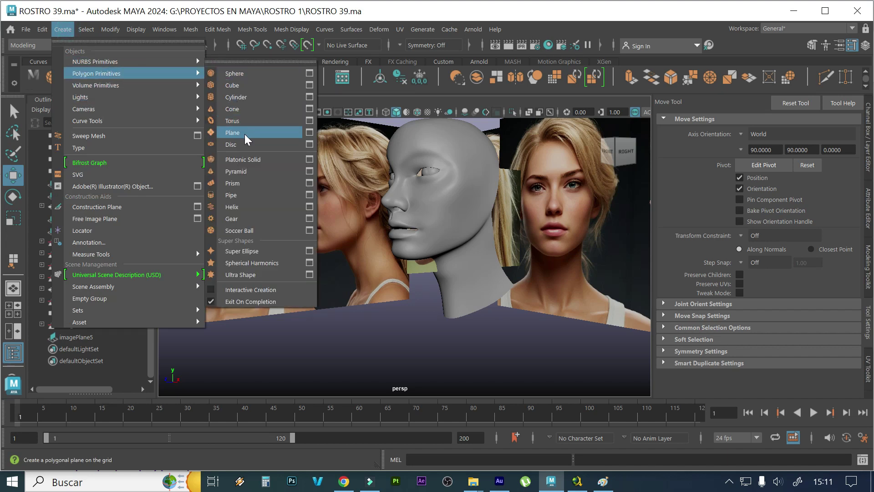
# Create a polygon plane, pPlane2, and tilt it around X with the Rotate tool
pyautogui.click(245, 133)
pyautogui.scroll(2, 369, 271)
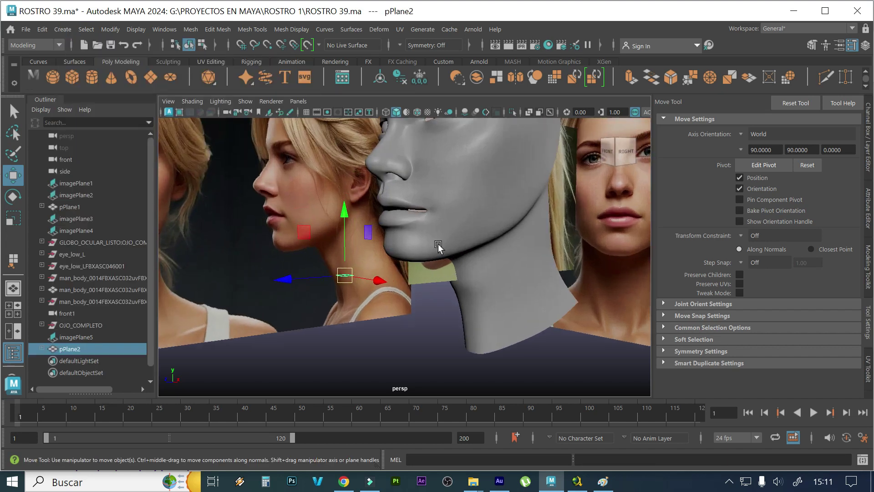
pyautogui.scroll(2, 364, 273)
pyautogui.keyDown('alt'); pyautogui.moveTo(391, 280); pyautogui.dragTo(400, 289); pyautogui.keyUp('alt')
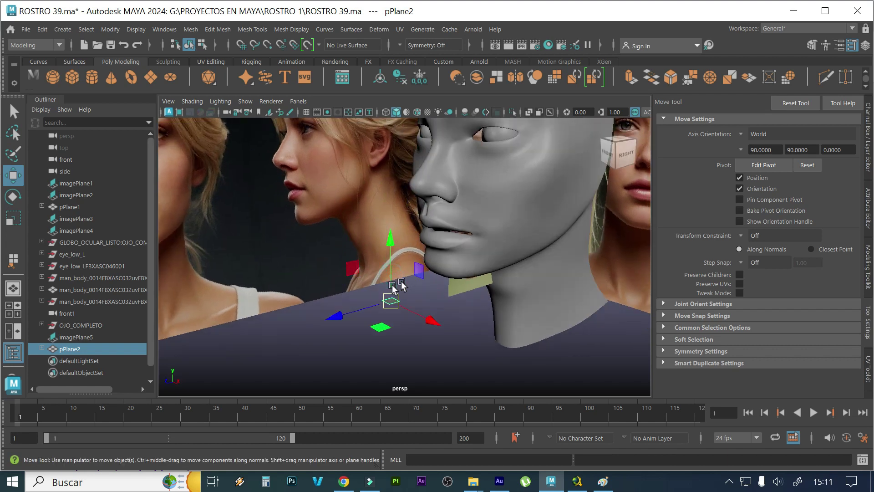
pyautogui.click(868, 150)
pyautogui.press('e')
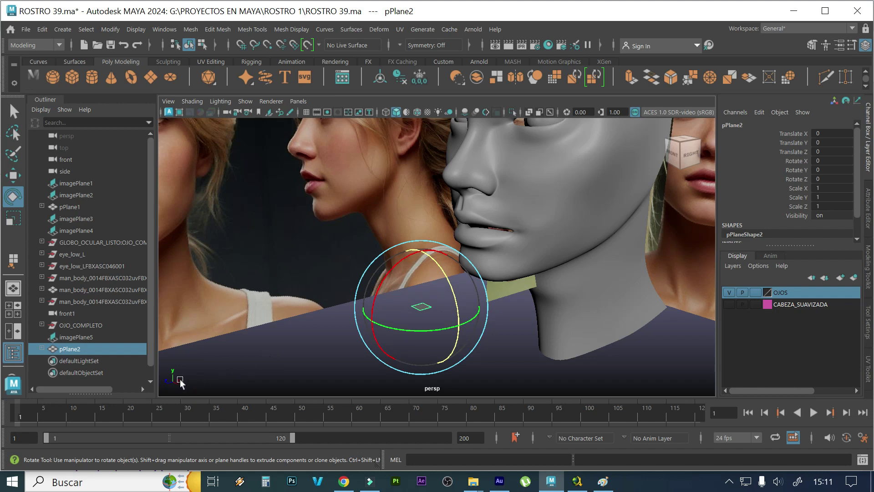
pyautogui.moveTo(374, 304); pyautogui.dragTo(385, 274)
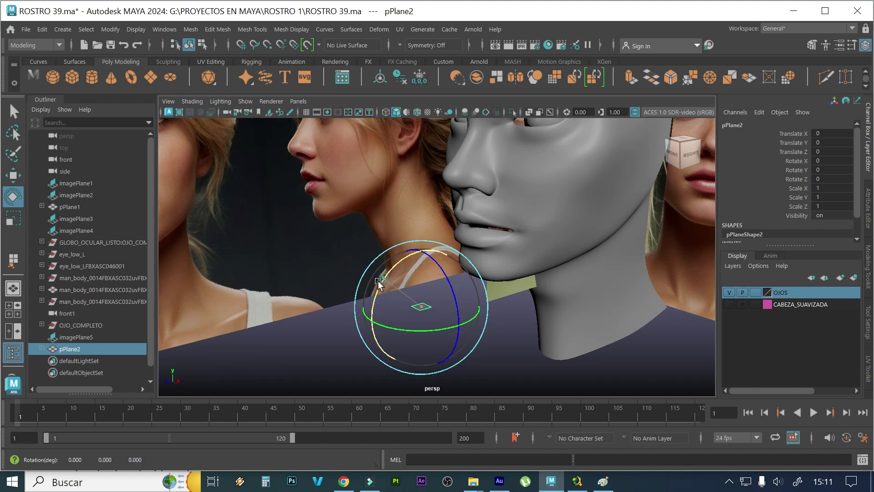
# Set pPlane2's Rotate X and Rotate Y to 90 in the Channel Box
pyautogui.click(816, 161)
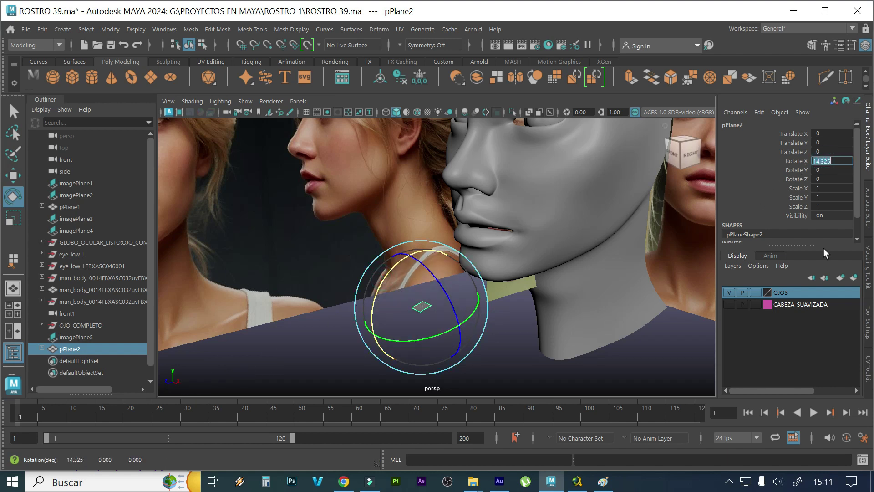
pyautogui.write('90')
pyautogui.press('Return')
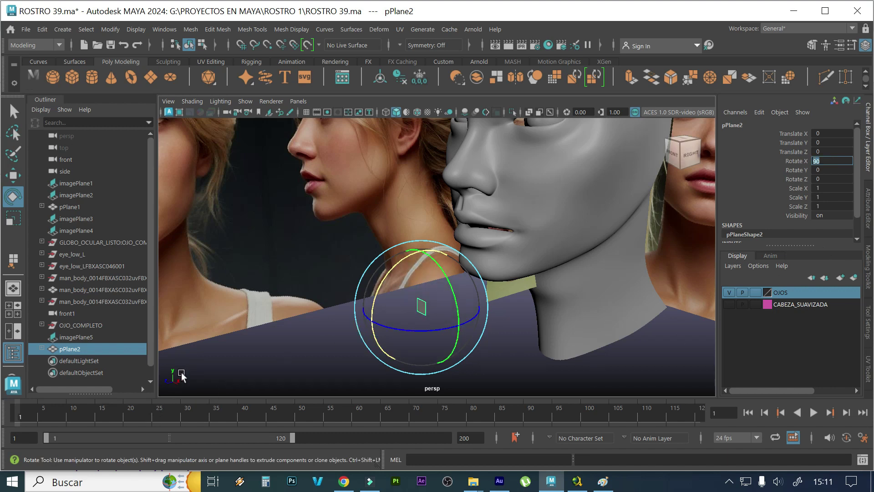
pyautogui.moveTo(401, 329); pyautogui.dragTo(426, 330)
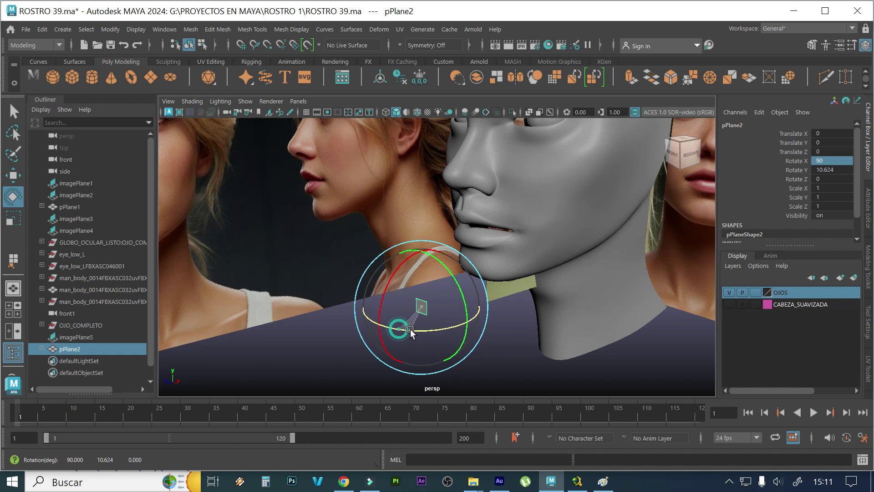
pyautogui.doubleClick(829, 161)
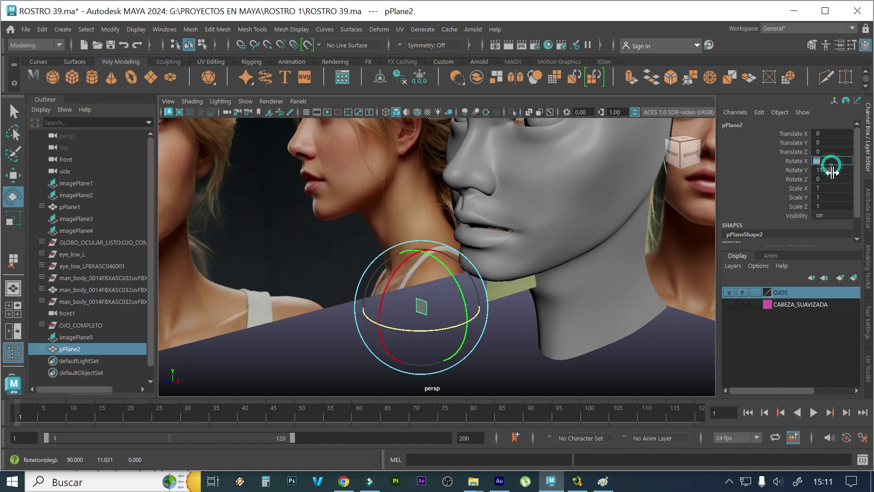
pyautogui.press('Tab')
pyautogui.write('90')
pyautogui.press('Return')
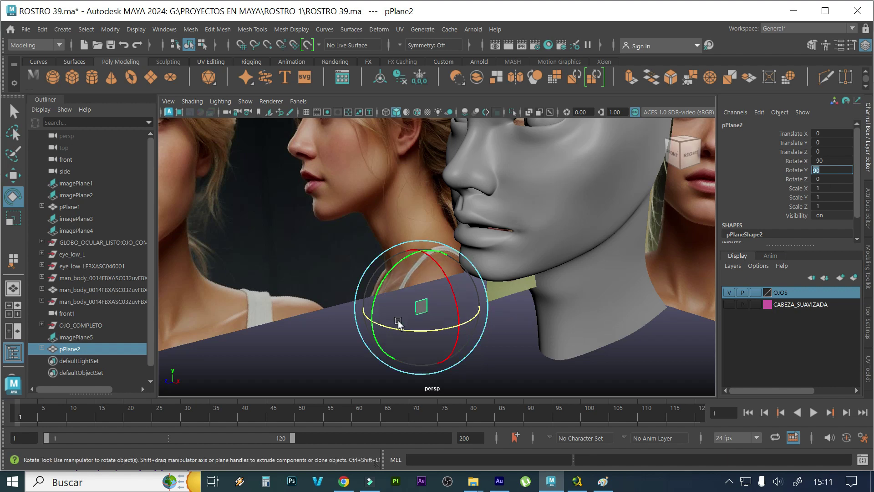
pyautogui.scroll(2, 455, 313)
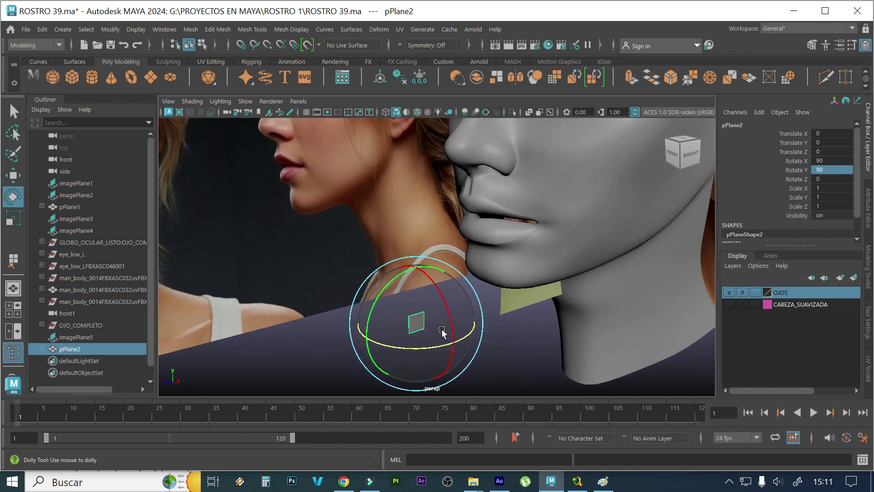
pyautogui.scroll(1, 449, 321)
pyautogui.scroll(1, 463, 322)
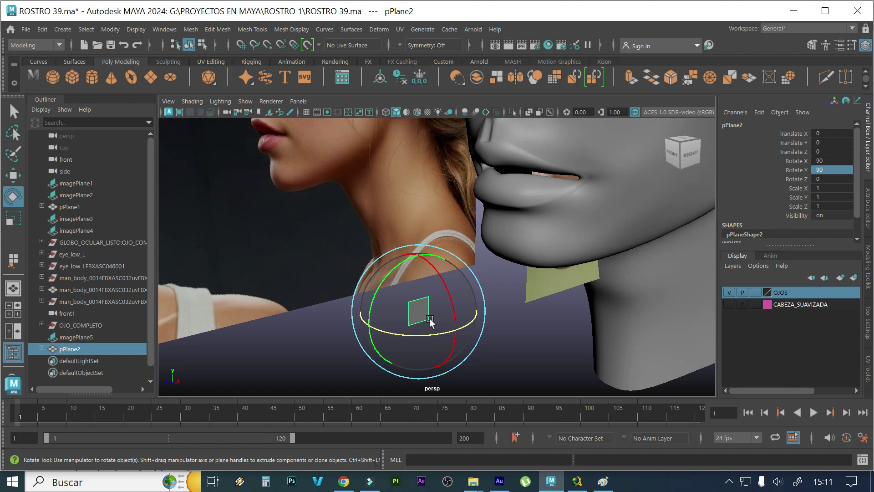
# Move pPlane2 up along Y and back along Z, zooming onto the woman reference image
pyautogui.moveTo(358, 317)
pyautogui.keyDown('alt'); pyautogui.mouseDown()
pyautogui.moveTo(471, 321)
pyautogui.moveTo(477, 276)
pyautogui.moveTo(451, 274)
pyautogui.mouseUp(); pyautogui.keyUp('alt')
pyautogui.press('w')
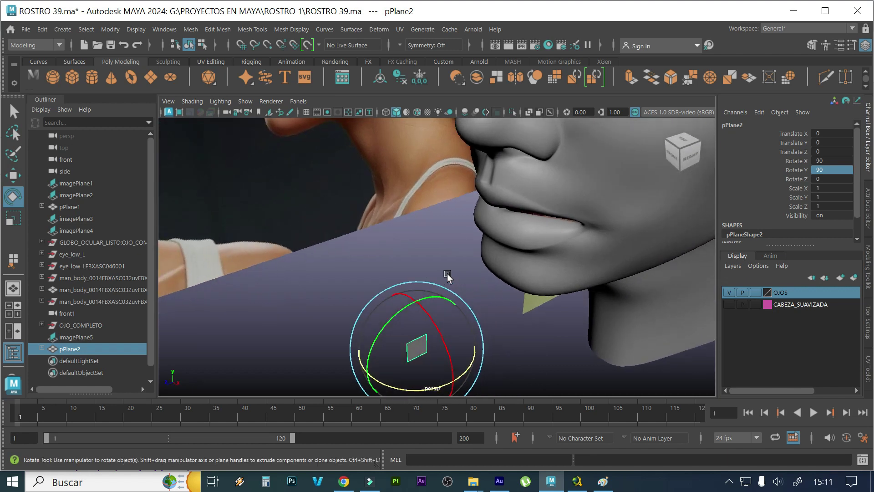
pyautogui.moveTo(416, 298); pyautogui.dragTo(456, 203)
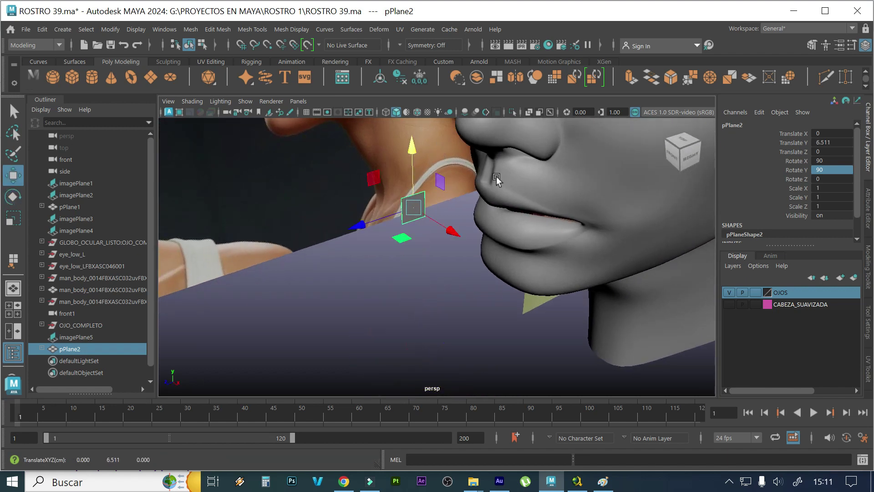
pyautogui.moveTo(508, 223)
pyautogui.keyDown('alt'); pyautogui.mouseDown()
pyautogui.moveTo(457, 258)
pyautogui.moveTo(574, 145)
pyautogui.mouseUp(); pyautogui.keyUp('alt')
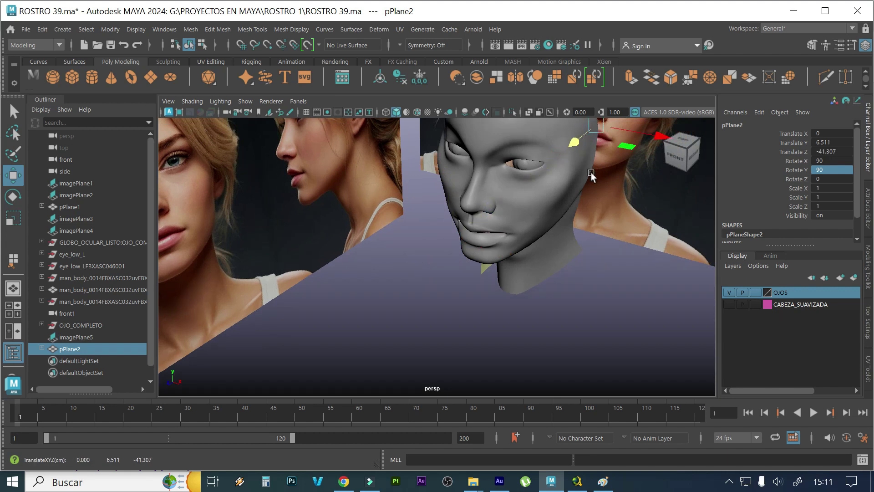
pyautogui.keyDown('alt'); pyautogui.moveTo(574, 146); pyautogui.dragTo(505, 235, button='middle'); pyautogui.keyUp('alt')
pyautogui.keyDown('alt'); pyautogui.moveTo(504, 234); pyautogui.dragTo(792, 186, button='right'); pyautogui.keyUp('alt')
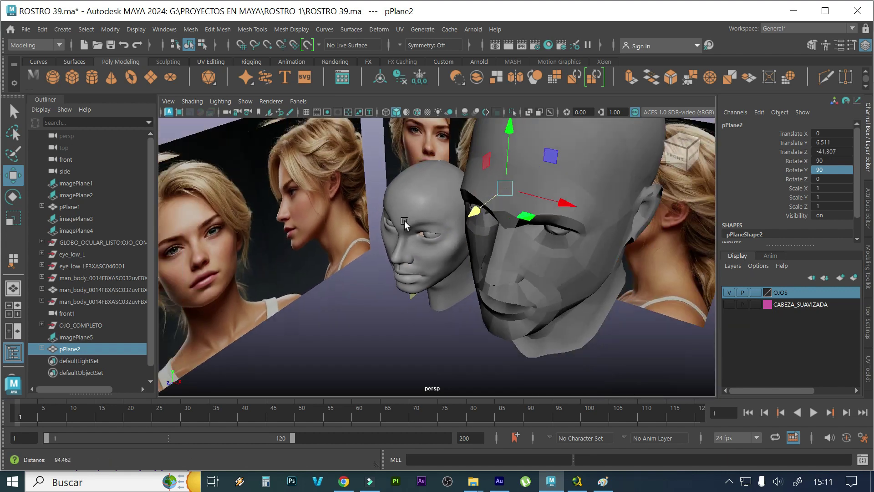
pyautogui.moveTo(613, 194)
pyautogui.keyDown('alt'); pyautogui.mouseDown(button='middle')
pyautogui.moveTo(453, 312)
pyautogui.moveTo(496, 254)
pyautogui.mouseUp(button='middle'); pyautogui.keyUp('alt')
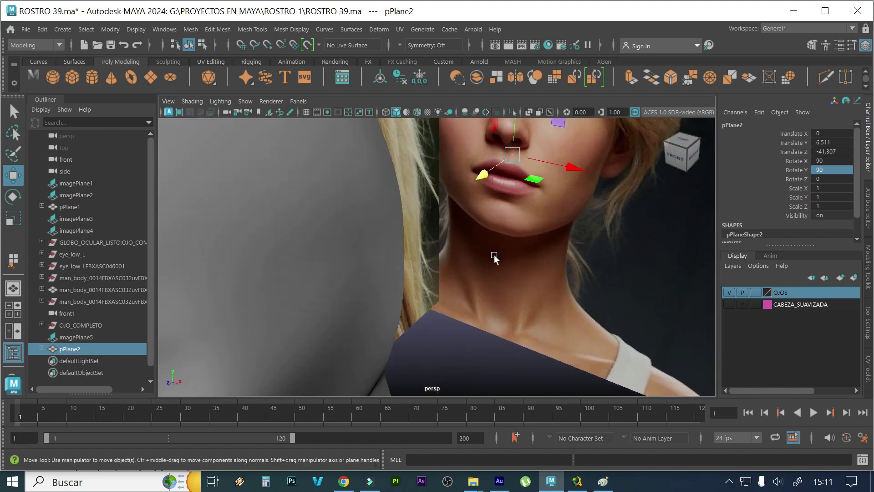
# Bring pPlane2 forward to Translate Z -29.412 beside the jaw and show the four-view layout
pyautogui.moveTo(453, 196); pyautogui.dragTo(420, 240)
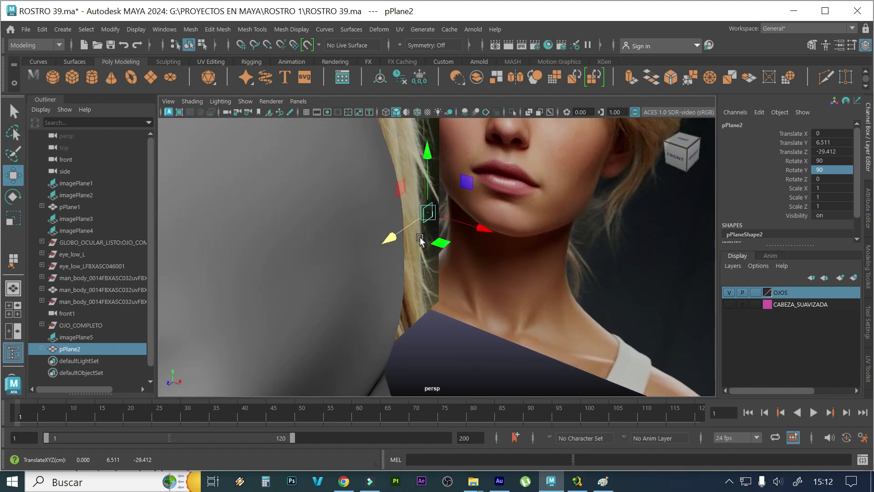
pyautogui.moveTo(428, 165); pyautogui.dragTo(427, 150)
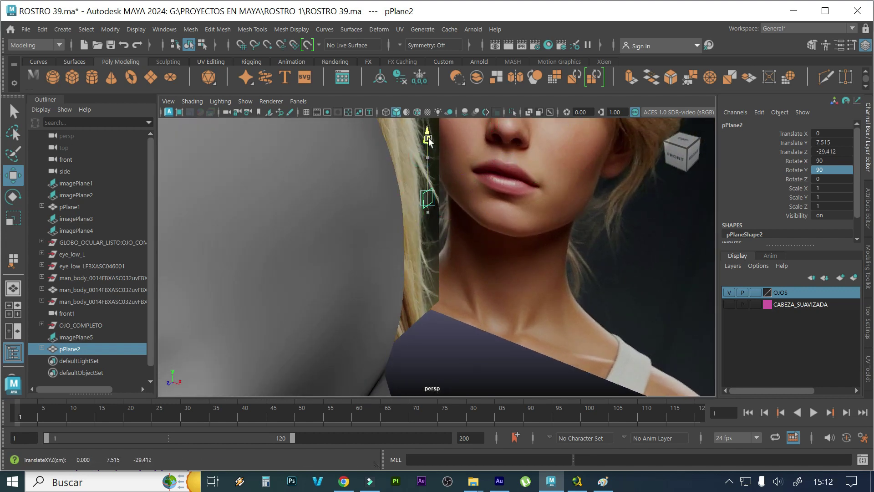
pyautogui.doubleClick(825, 140)
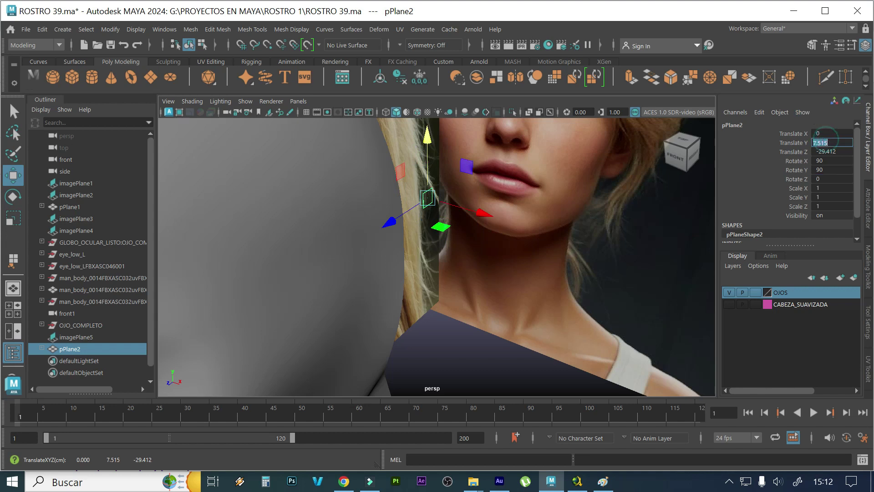
pyautogui.write('9')
pyautogui.press('Return')
pyautogui.press('BackSpace')
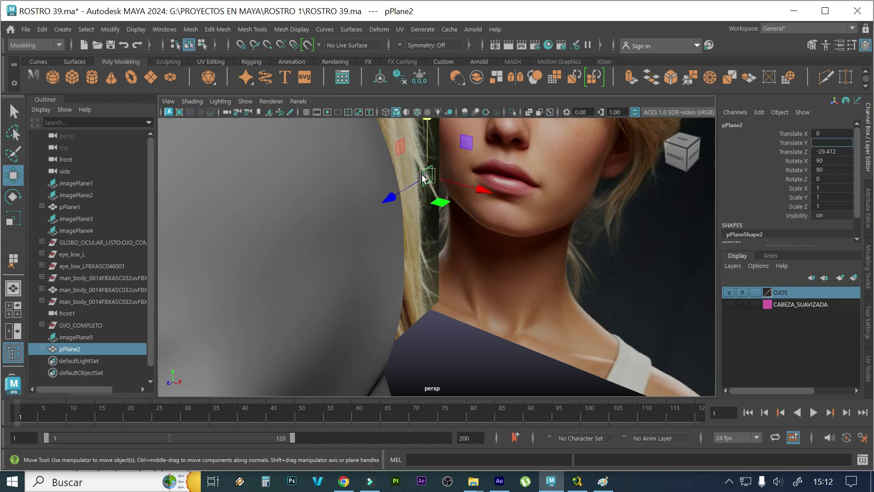
pyautogui.hotkey('ctrl', 'z')
pyautogui.press('space')
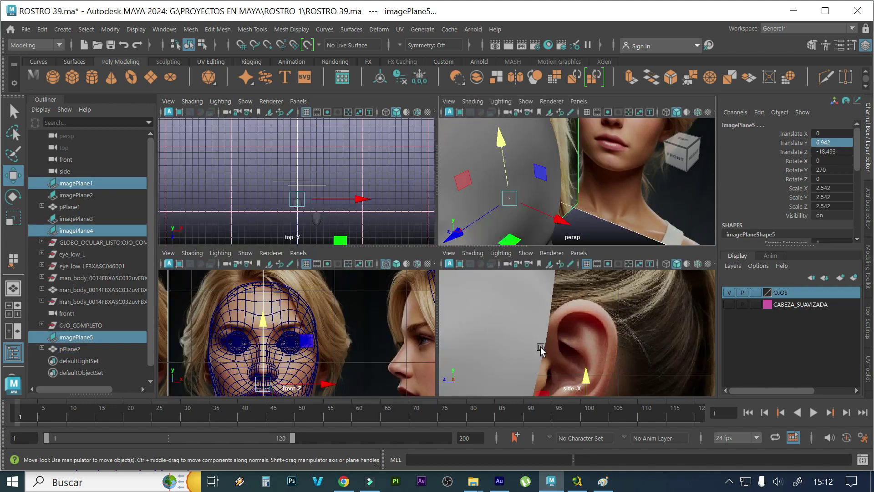
# Maximize the side view and move pPlane2 up and back onto the reference ear
pyautogui.click(89, 349)
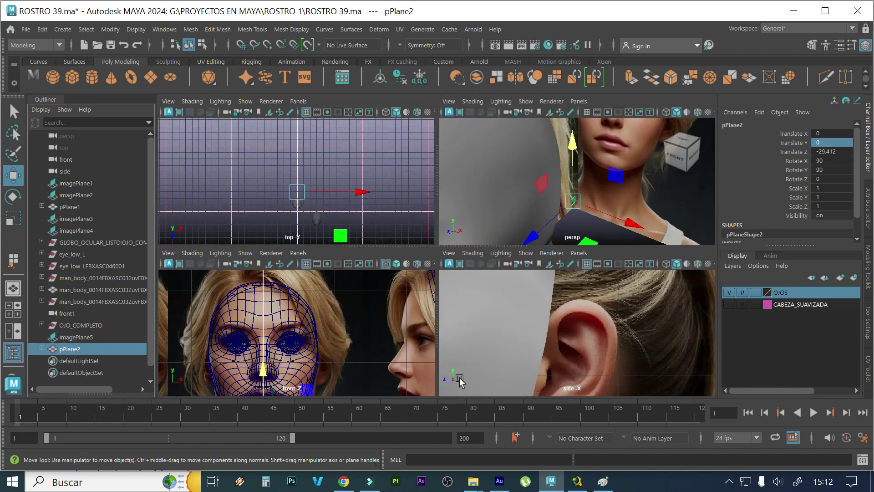
pyautogui.press('space')
pyautogui.scroll(-3, 473, 358)
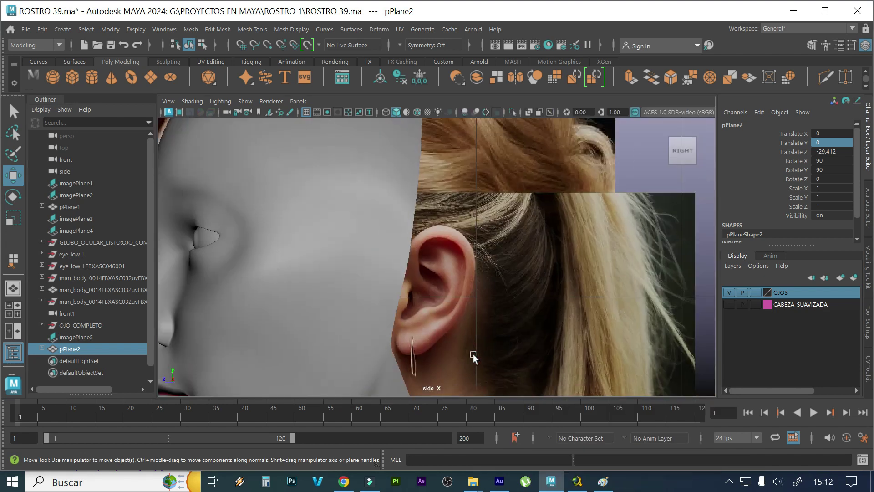
pyautogui.scroll(-2, 408, 351)
pyautogui.scroll(-2, 407, 350)
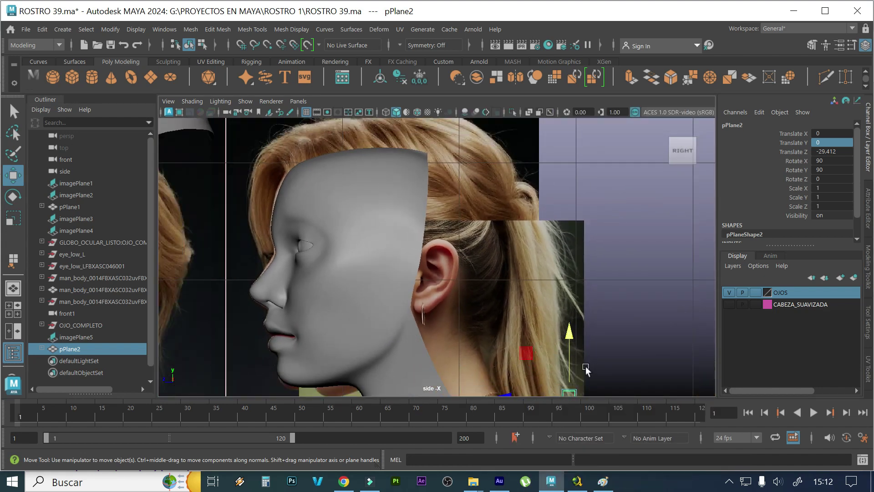
pyautogui.moveTo(581, 329); pyautogui.dragTo(594, 208)
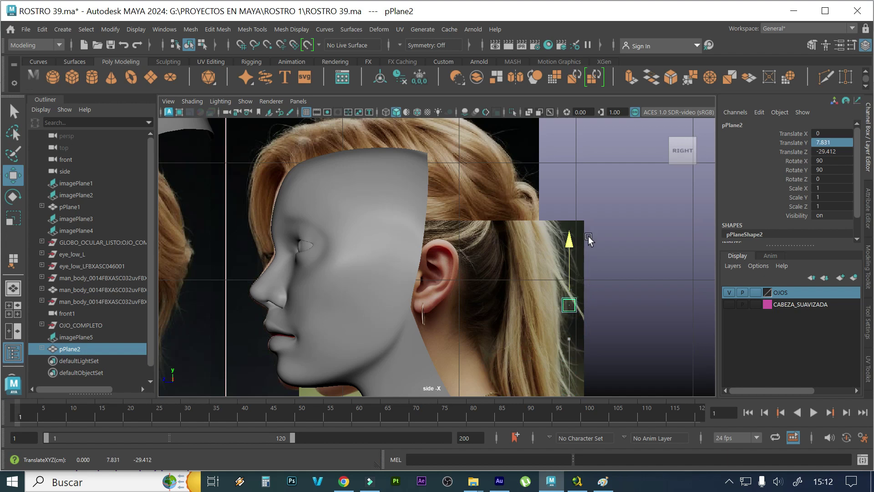
pyautogui.moveTo(570, 271); pyautogui.dragTo(378, 268)
# Shift pPlane2 out along X, then refill the viewport with the side view zoomed on the ear
pyautogui.press('space')
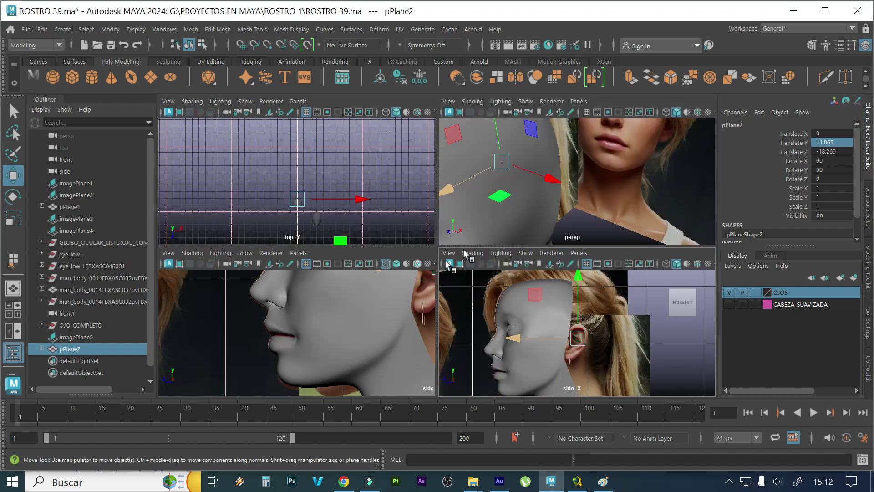
pyautogui.moveTo(545, 182); pyautogui.dragTo(588, 200)
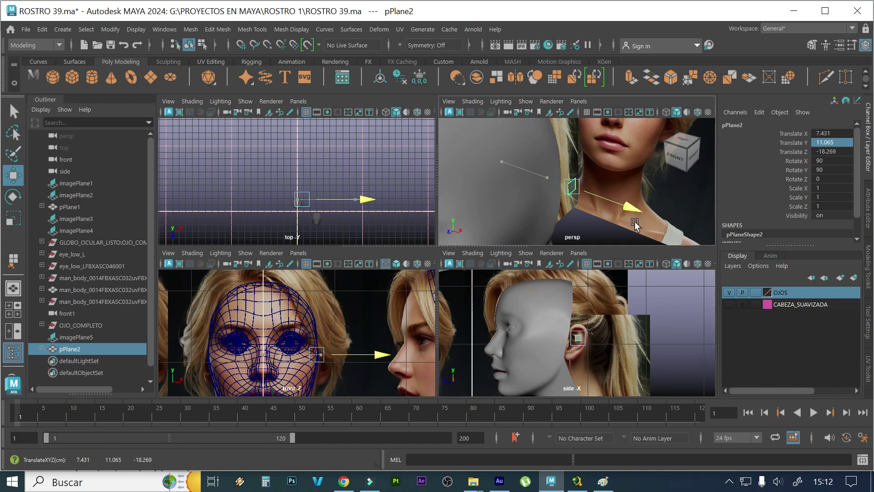
pyautogui.press('space')
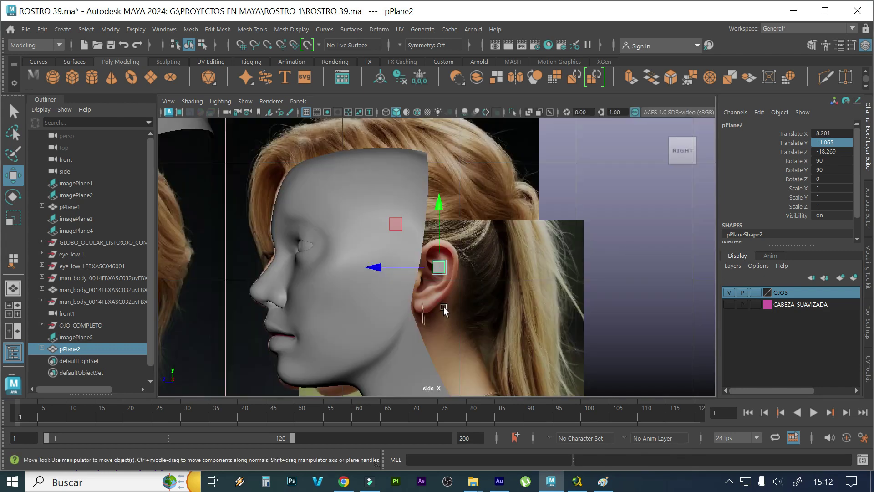
pyautogui.press('space')
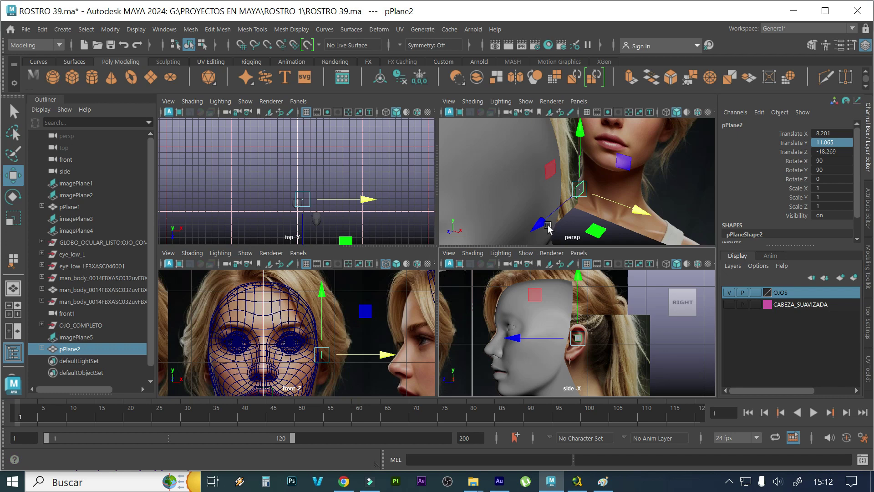
pyautogui.press('space')
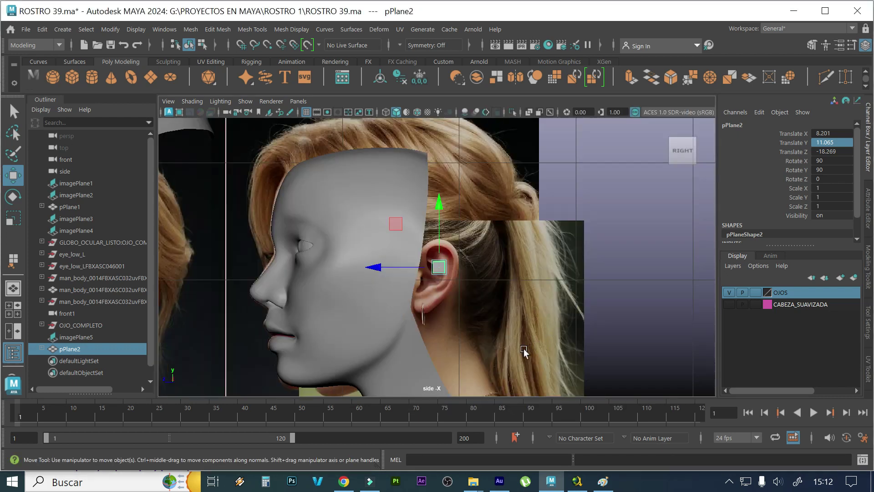
pyautogui.scroll(2, 515, 344)
pyautogui.scroll(2, 456, 318)
pyautogui.scroll(2, 441, 308)
pyautogui.scroll(3, 440, 296)
# In vertex mode, move pPlane2's left vertex pair onto the ear rim and squeeze it together
pyautogui.moveTo(446, 135)
pyautogui.mouseDown(button='right')
pyautogui.moveTo(395, 178)
pyautogui.moveTo(392, 150)
pyautogui.mouseUp(button='right')
pyautogui.moveTo(413, 267); pyautogui.dragTo(464, 349)
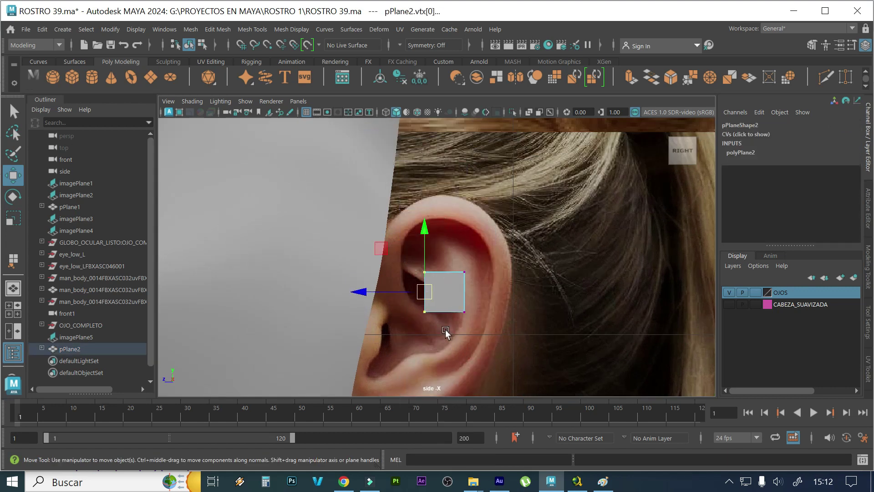
pyautogui.moveTo(428, 302); pyautogui.dragTo(403, 228)
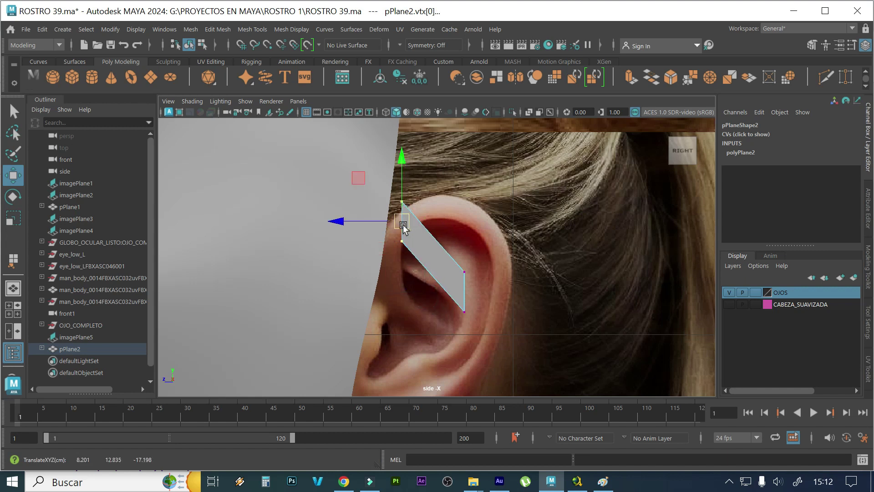
pyautogui.press('r')
pyautogui.moveTo(401, 157); pyautogui.dragTo(401, 182)
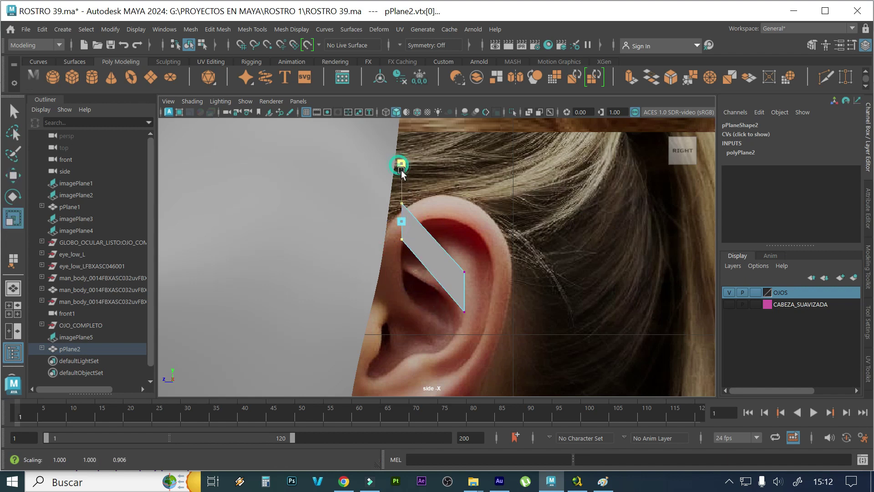
# Shorten and move the right vertex pair onto the ear's top, then return to object mode
pyautogui.moveTo(512, 261); pyautogui.dragTo(453, 344)
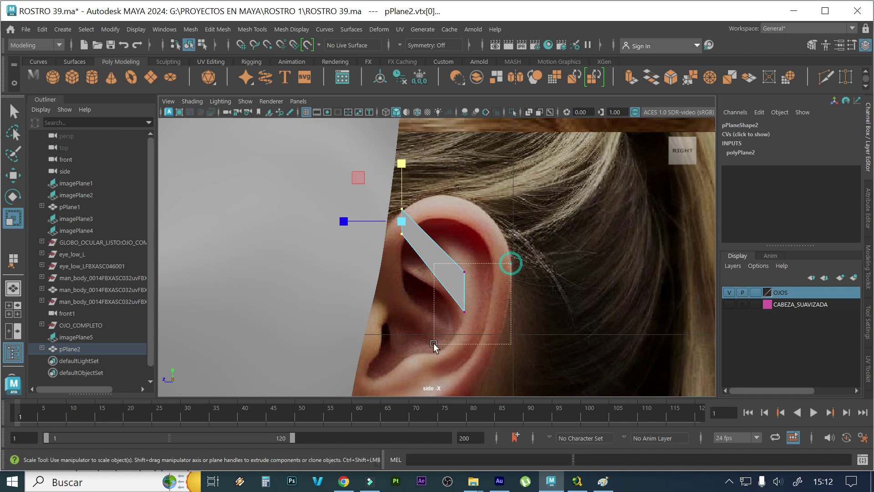
pyautogui.moveTo(464, 234); pyautogui.dragTo(465, 260)
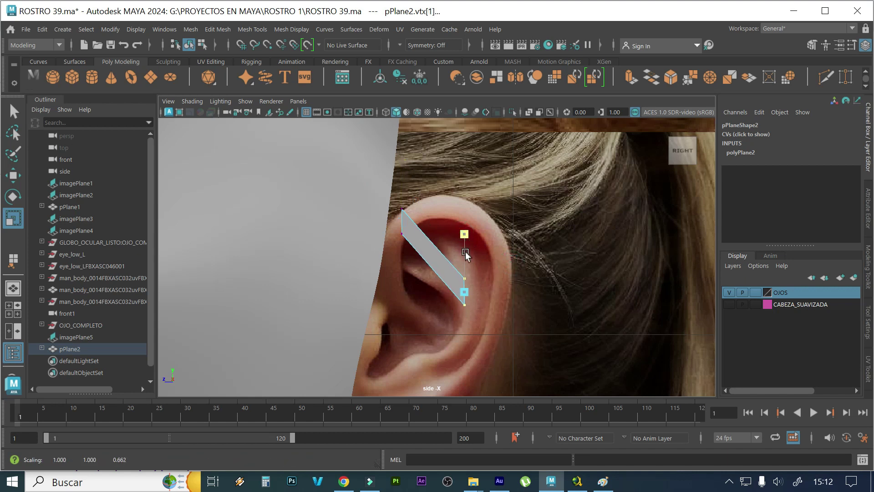
pyautogui.press('w')
pyautogui.moveTo(464, 291); pyautogui.dragTo(425, 203)
pyautogui.scroll(2, 467, 223)
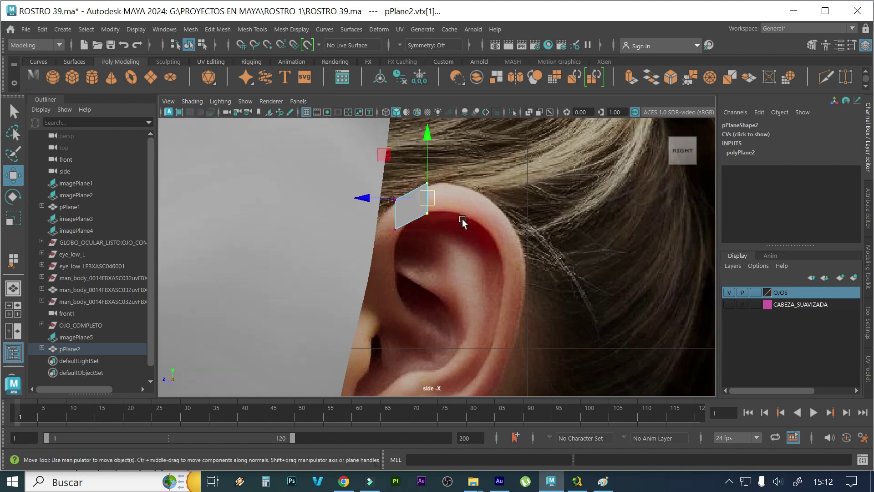
pyautogui.scroll(1, 468, 223)
pyautogui.keyDown('alt'); pyautogui.moveTo(468, 223); pyautogui.dragTo(468, 260, button='middle'); pyautogui.keyUp('alt')
pyautogui.press('r')
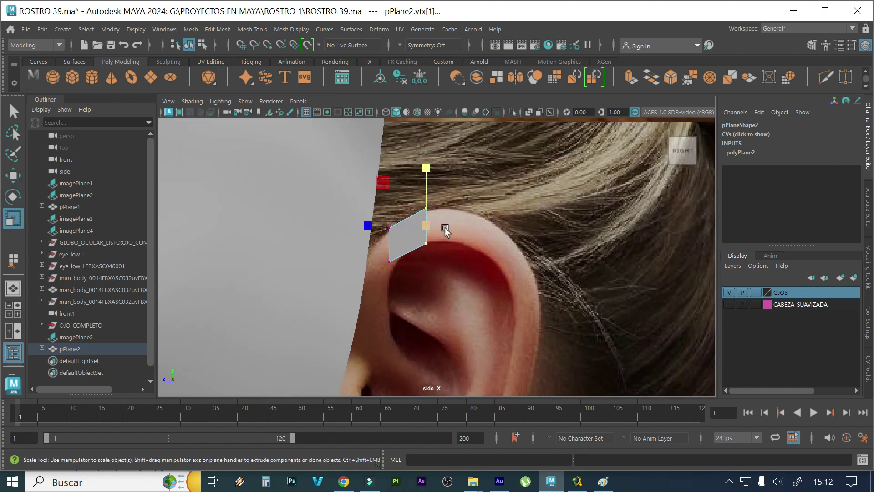
pyautogui.moveTo(427, 167); pyautogui.dragTo(426, 172)
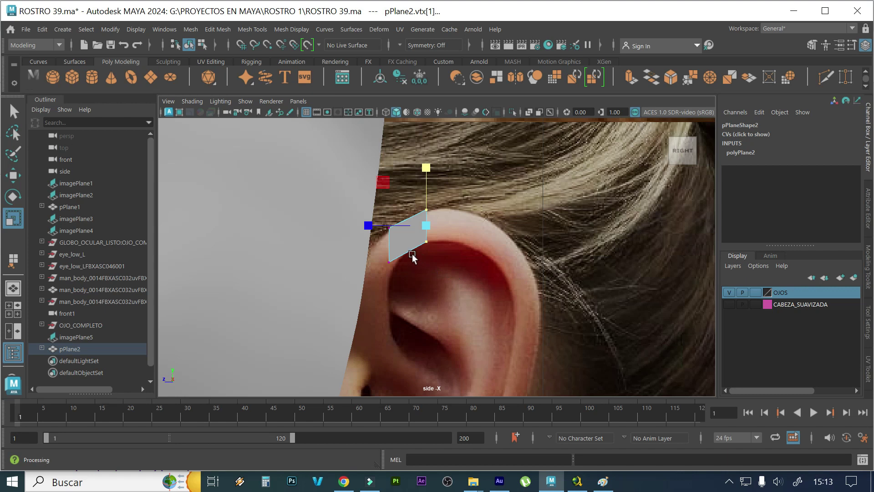
pyautogui.moveTo(404, 136)
pyautogui.mouseDown(button='right')
pyautogui.moveTo(438, 161)
pyautogui.moveTo(461, 119)
pyautogui.mouseUp(button='right')
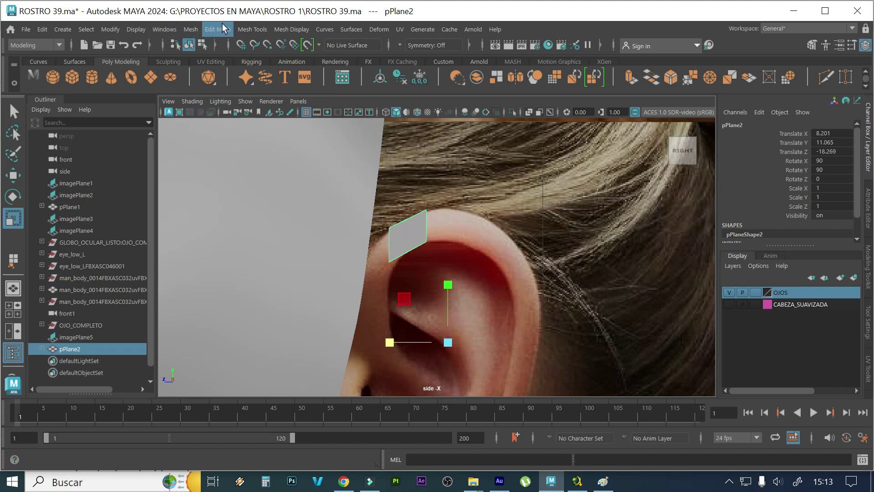
# With Append to Polygon, add a quad to pPlane2's right border edge along the rim
pyautogui.click(243, 27)
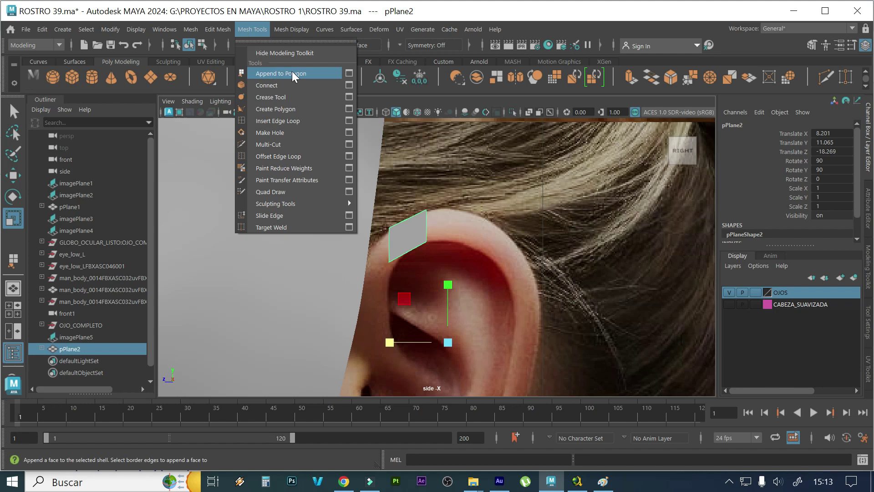
pyautogui.click(347, 73)
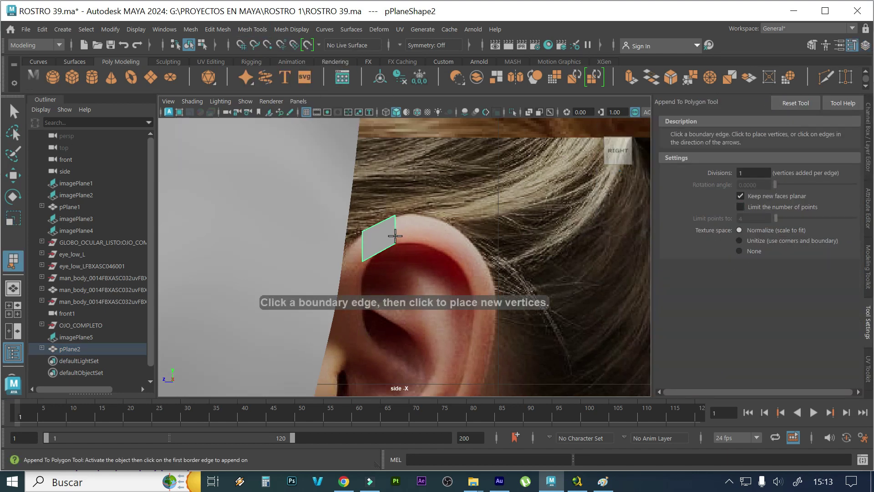
pyautogui.scroll(1, 455, 218)
pyautogui.scroll(1, 511, 224)
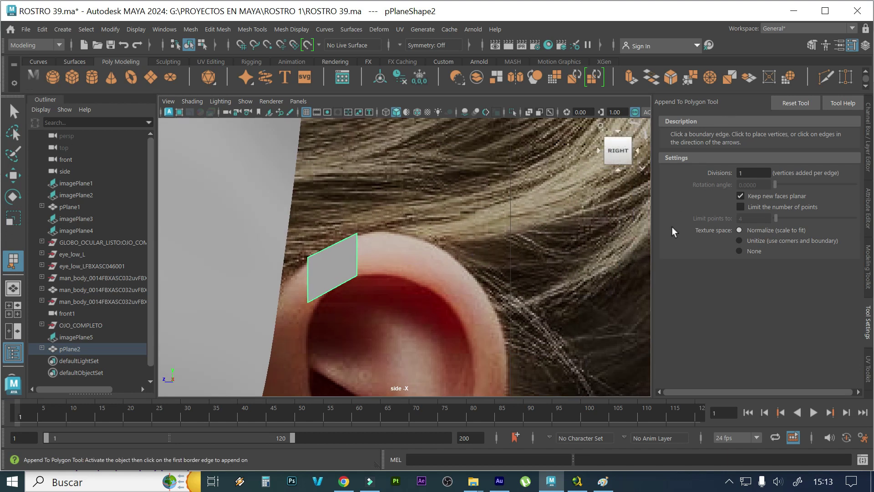
pyautogui.click(357, 252)
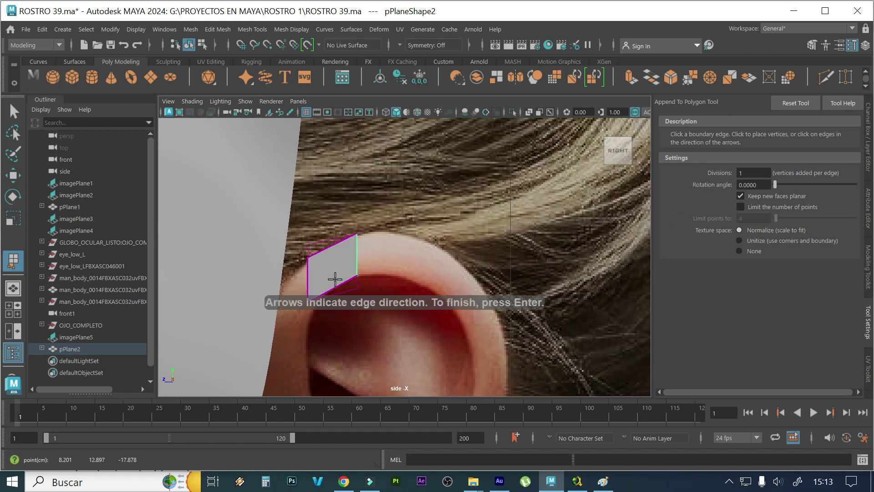
pyautogui.click(410, 280)
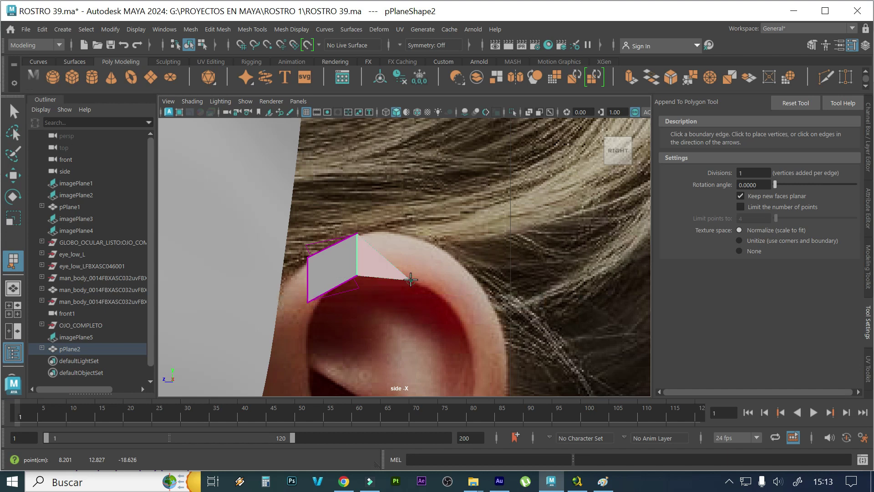
pyautogui.click(415, 236)
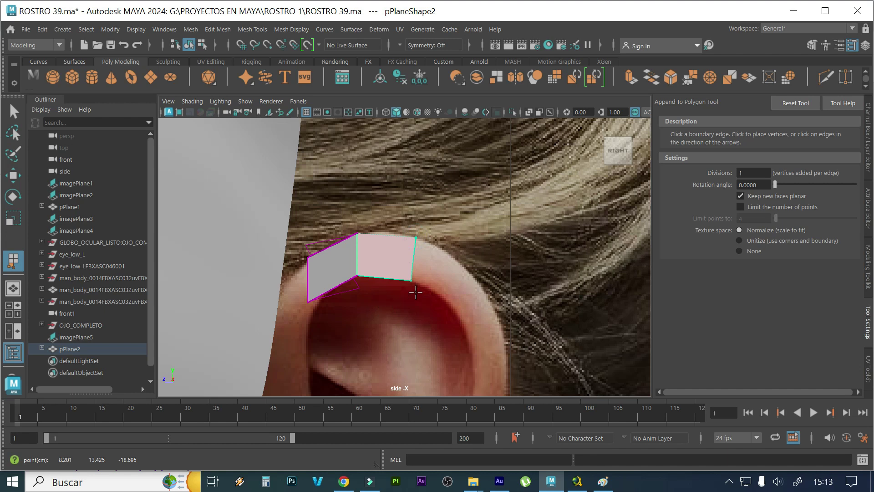
pyautogui.press('r')
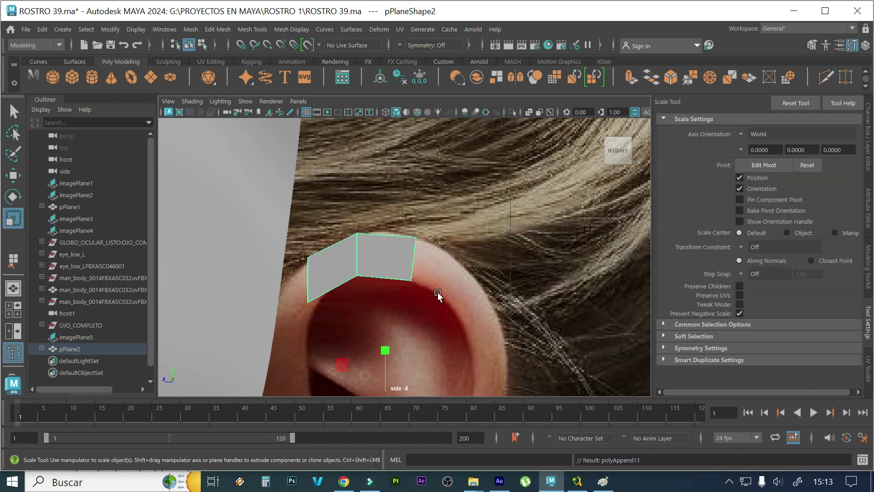
# Reselect pPlane2 and append another quad from the newest face further along the rim
pyautogui.hotkey('ctrl', 'd')
pyautogui.click(408, 261)
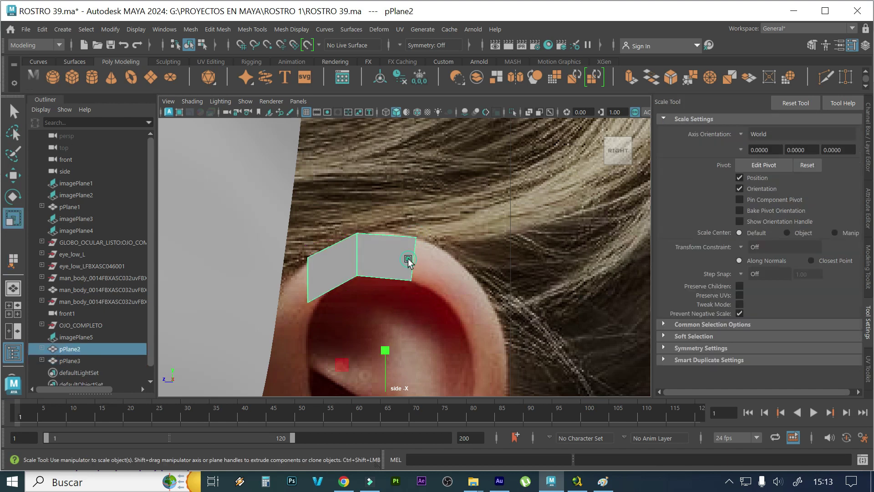
pyautogui.hotkey('ctrl', 'd')
pyautogui.click(393, 246)
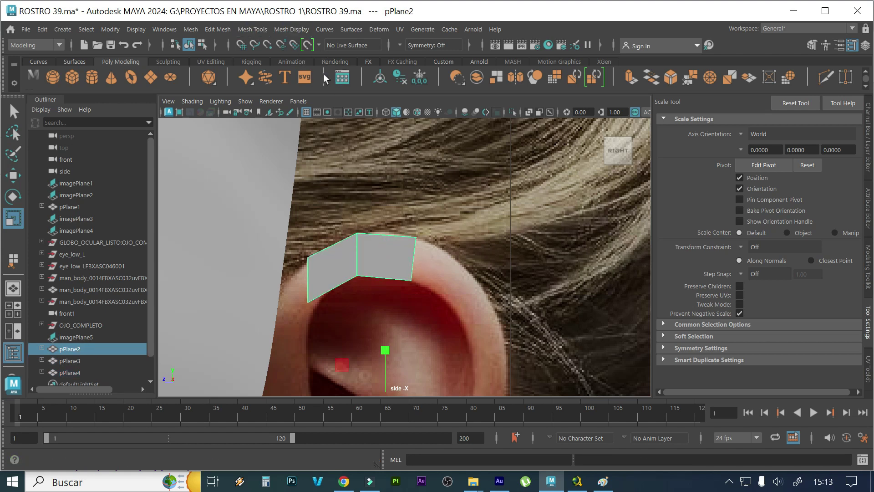
pyautogui.click(252, 29)
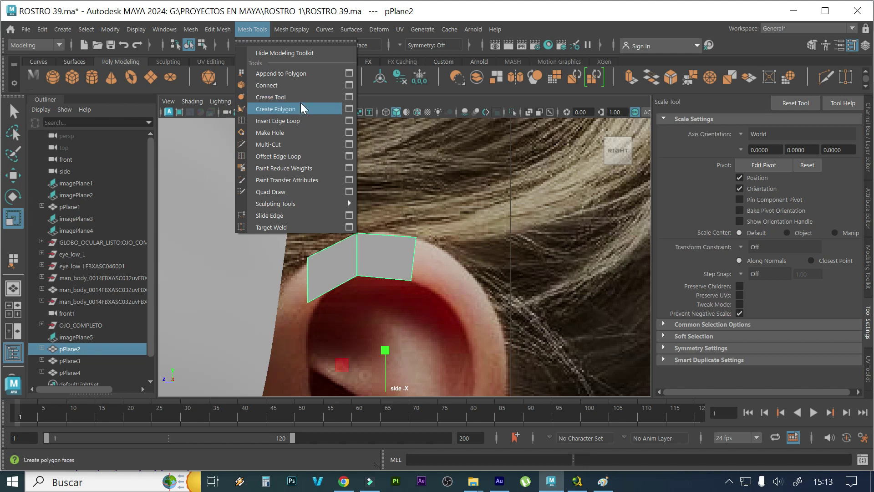
pyautogui.click(313, 73)
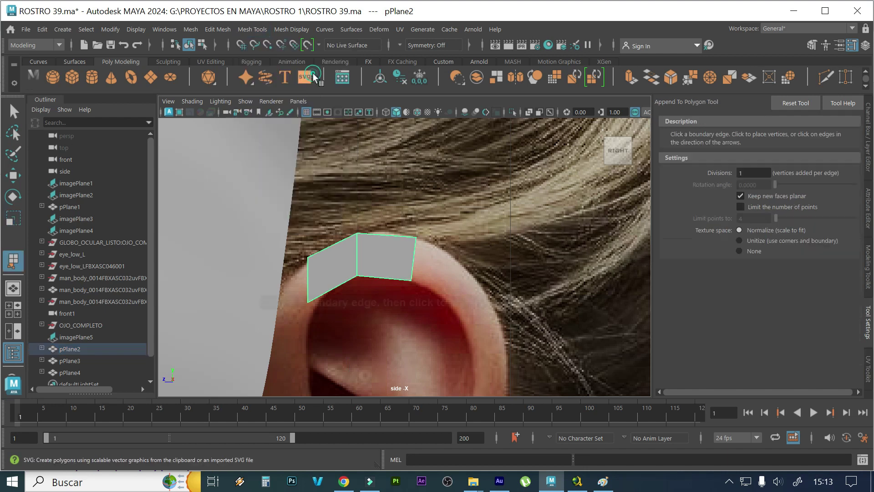
pyautogui.click(413, 258)
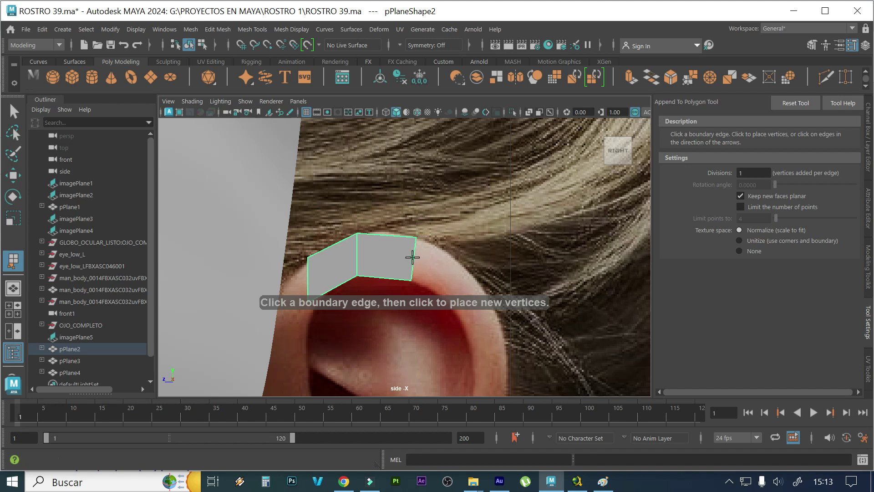
pyautogui.click(457, 311)
pyautogui.click(476, 283)
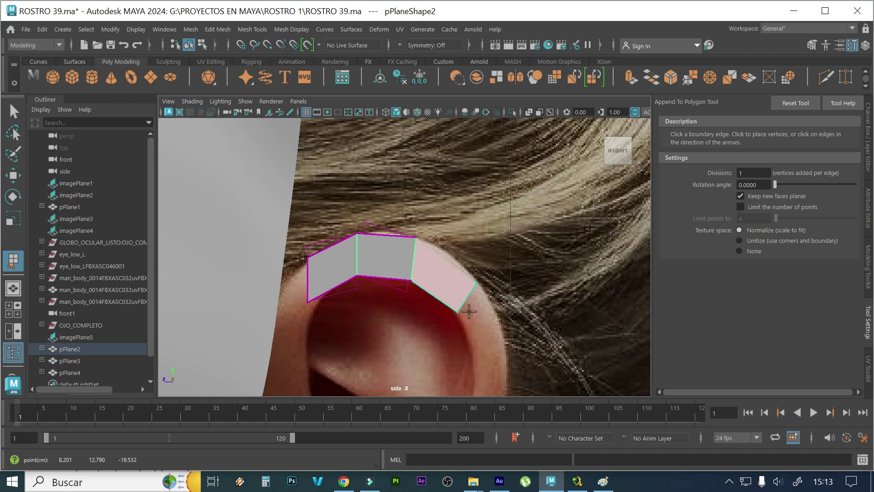
pyautogui.press('Return')
# Append a further quad from the strip's end edge down the back of the rim
pyautogui.click(470, 289)
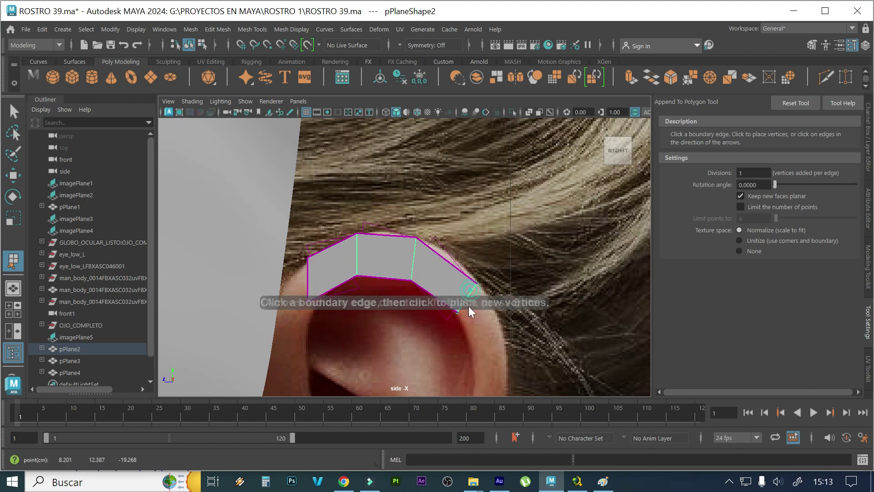
pyautogui.click(473, 366)
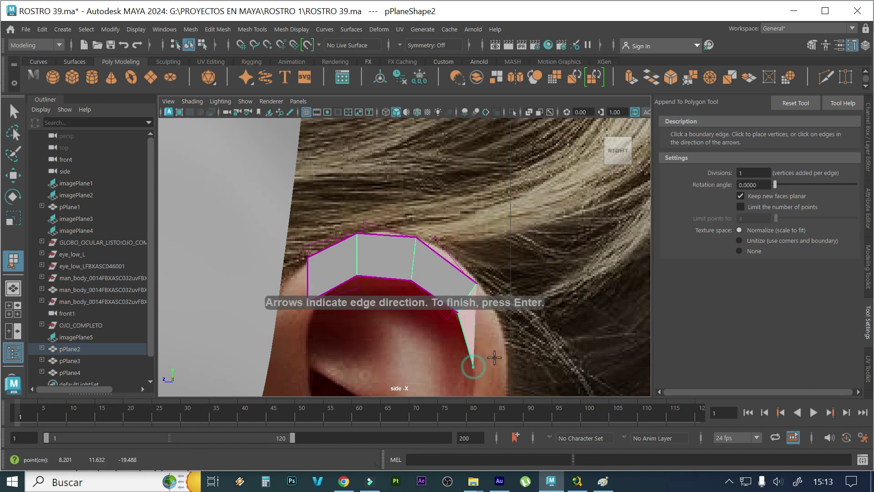
pyautogui.click(505, 357)
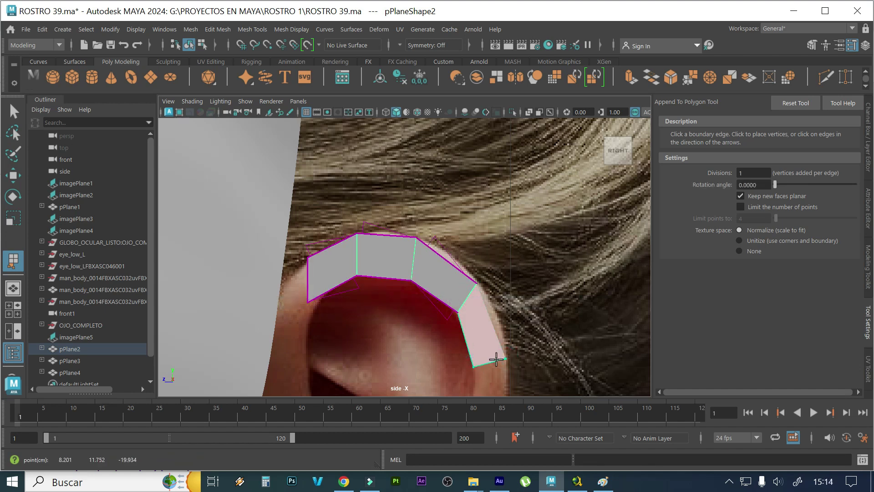
pyautogui.keyDown('alt'); pyautogui.moveTo(498, 361); pyautogui.dragTo(479, 223, button='middle'); pyautogui.keyUp('alt')
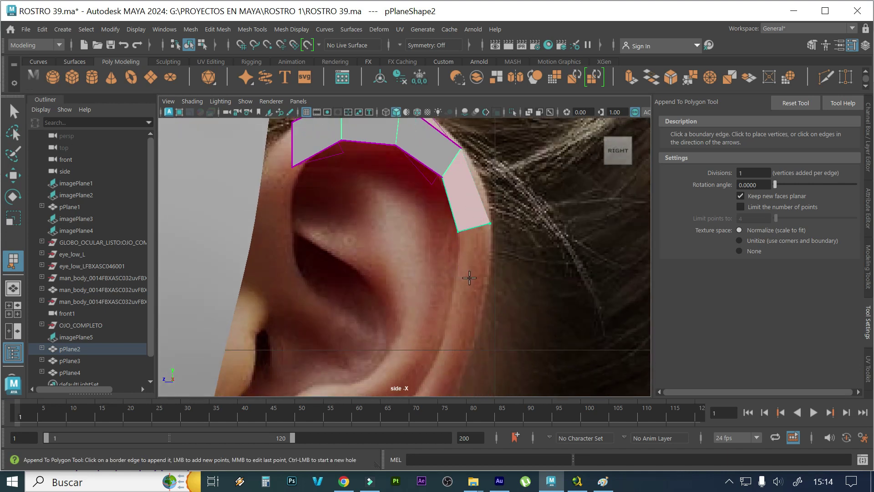
pyautogui.press('Return')
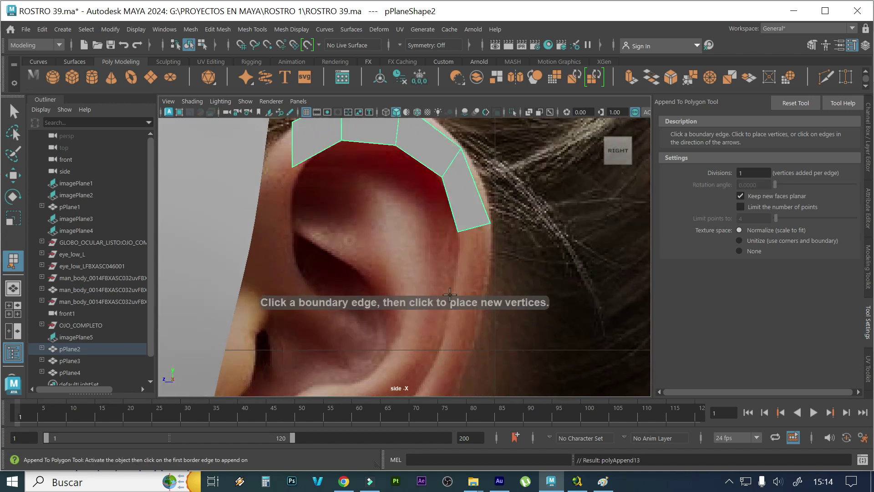
# Pick pPlane2's bottom border edge and append a new quad below the strip
pyautogui.click(453, 291)
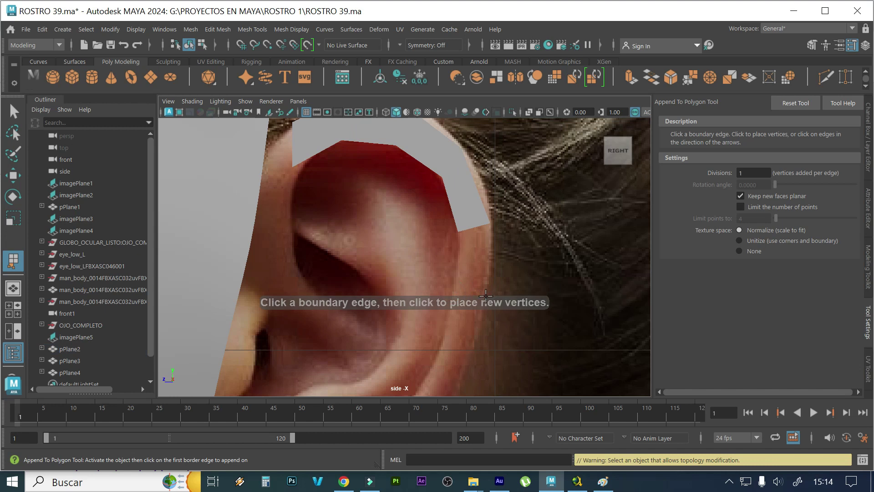
pyautogui.click(476, 250)
pyautogui.click(468, 228)
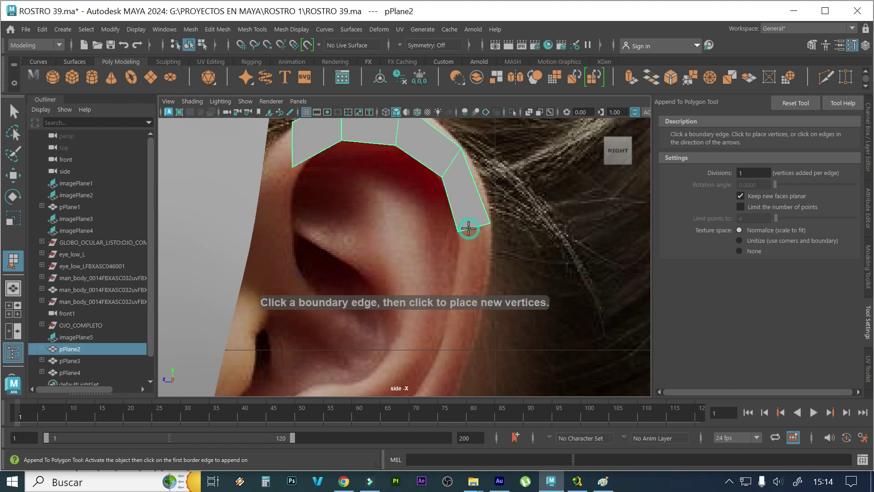
pyautogui.click(474, 227)
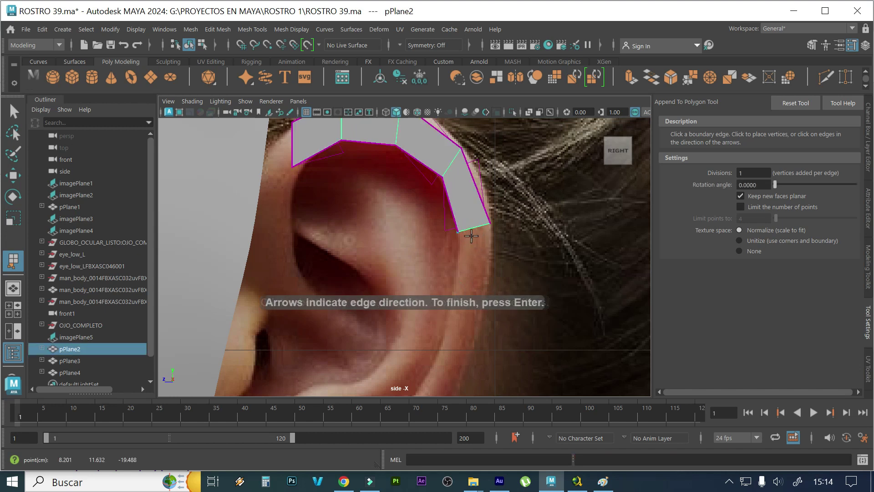
pyautogui.click(453, 292)
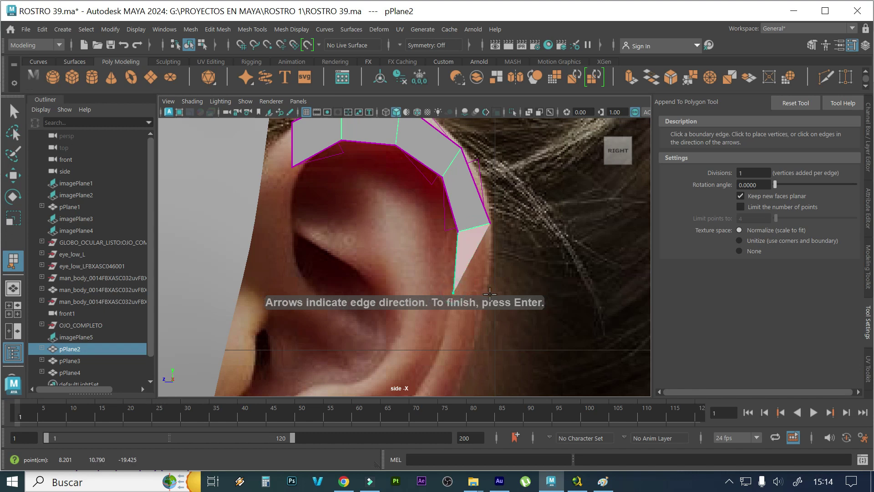
pyautogui.click(491, 294)
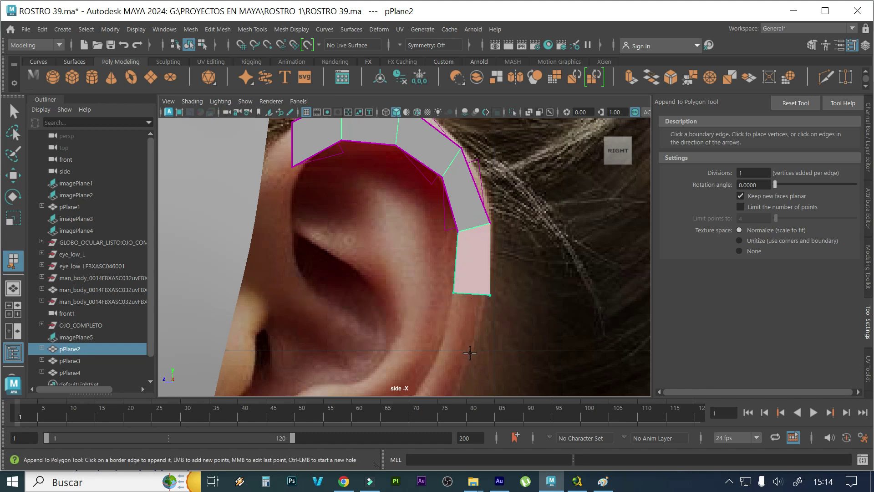
pyautogui.press('Return')
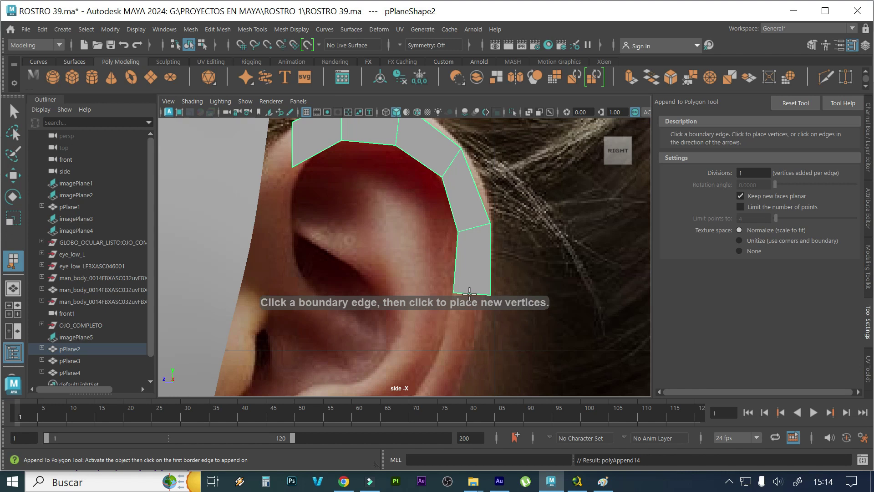
# Append two more quads continuing down the ear's back rim toward the lobe
pyautogui.click(469, 294)
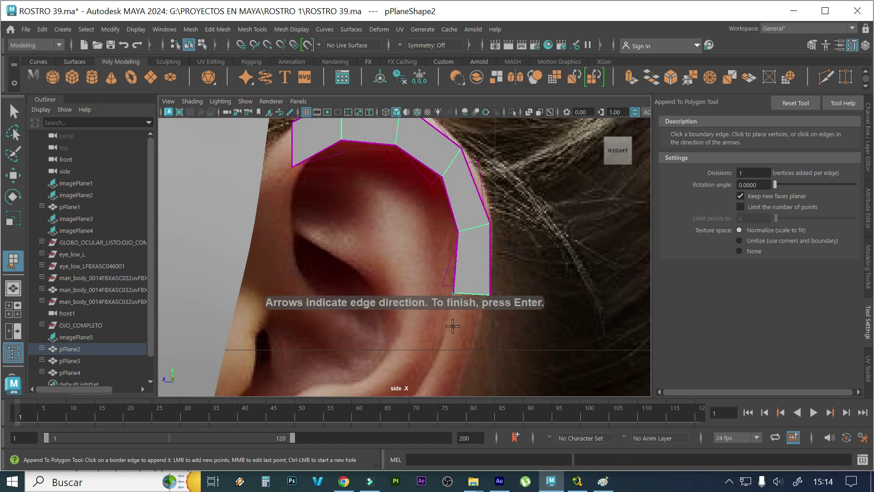
pyautogui.click(440, 347)
pyautogui.click(477, 354)
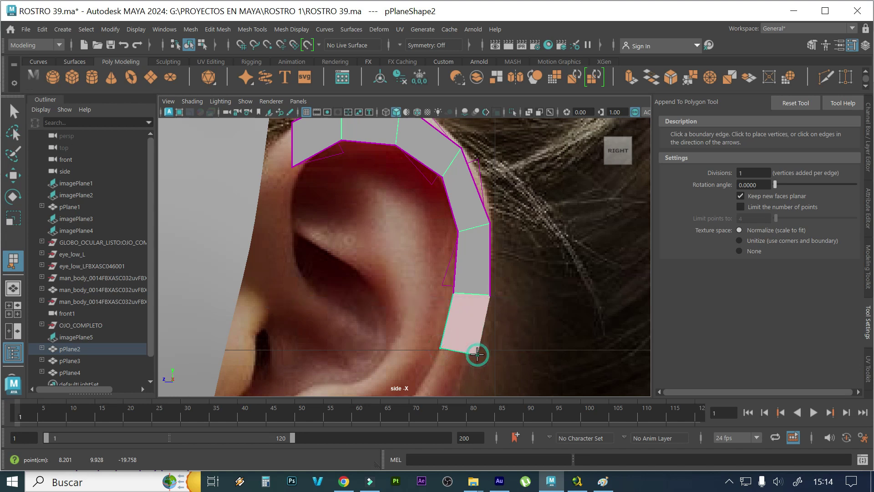
pyautogui.keyDown('alt'); pyautogui.moveTo(488, 355); pyautogui.dragTo(531, 279, button='middle'); pyautogui.keyUp('alt')
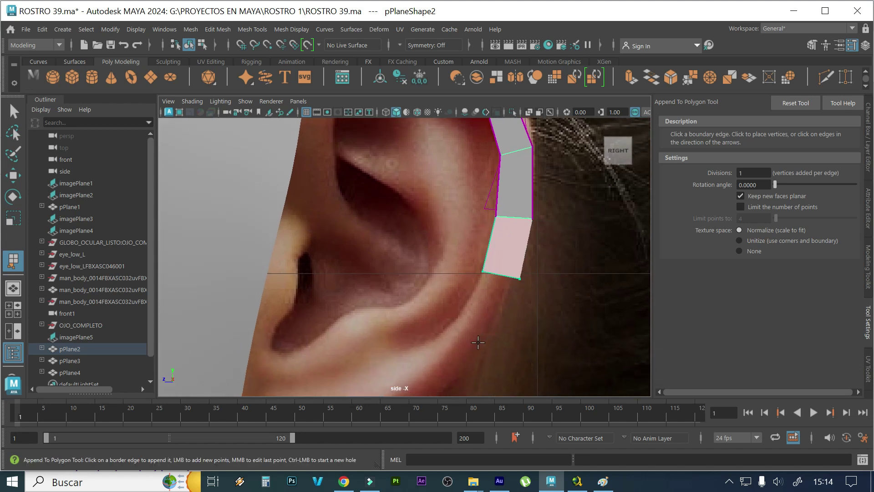
pyautogui.press('Return')
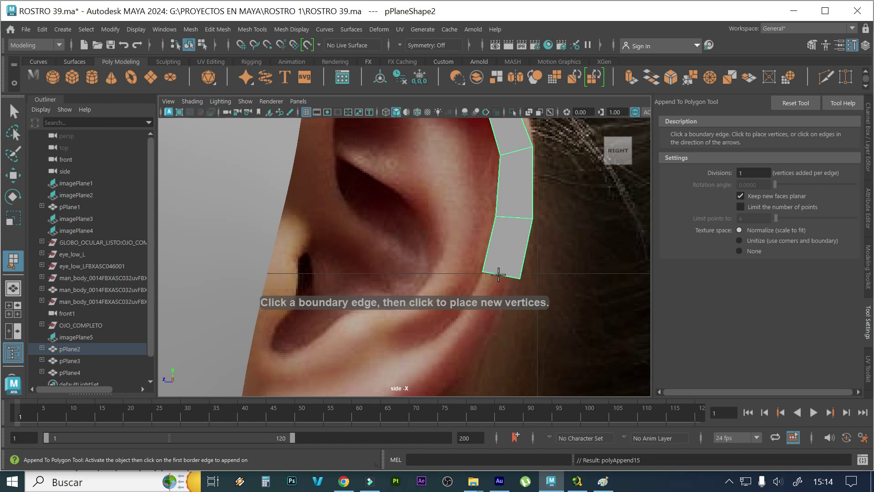
pyautogui.click(499, 274)
pyautogui.click(462, 312)
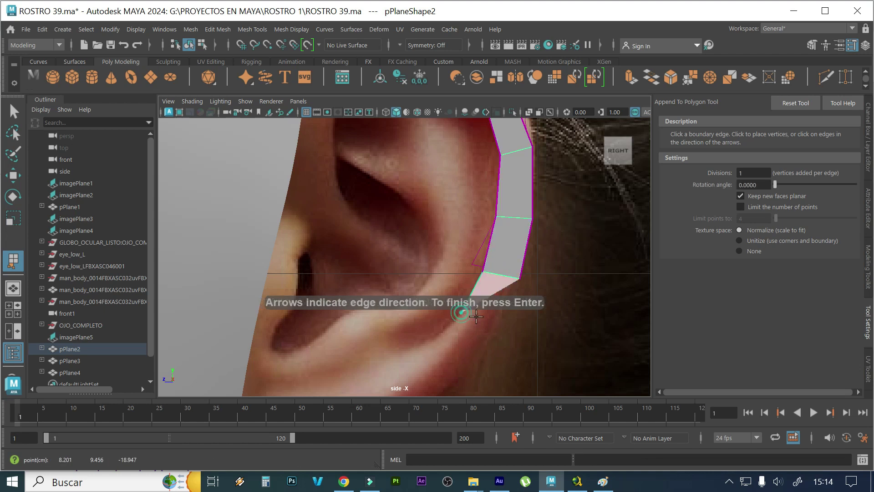
pyautogui.click(500, 326)
# Commit the last appended face, recentre the side view on the ear strip, and bring up Mesh Tools
pyautogui.press('r')
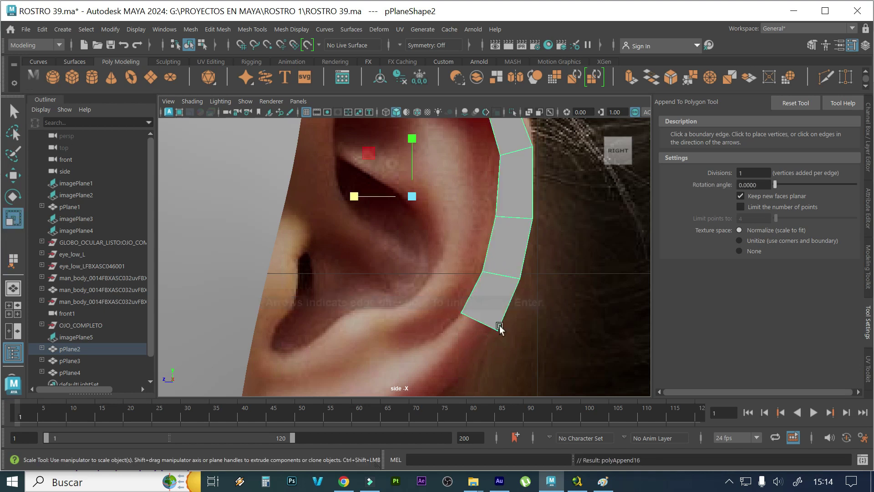
pyautogui.scroll(-5, 494, 287)
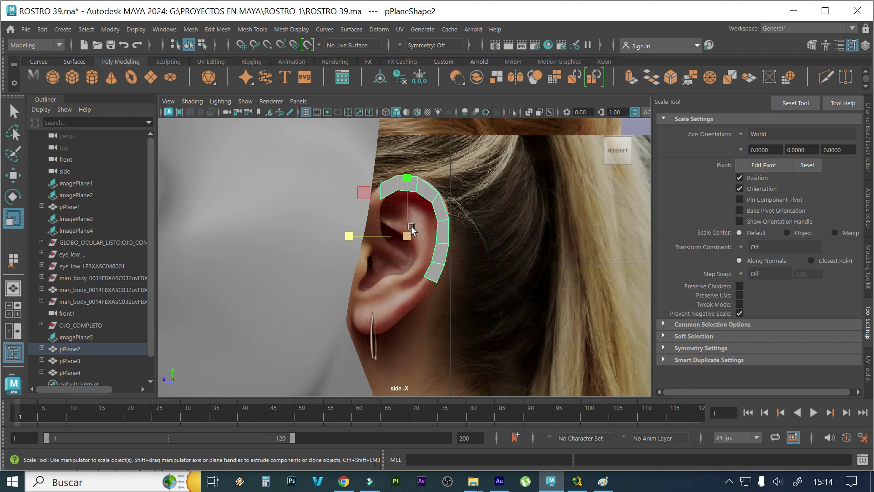
pyautogui.scroll(4, 393, 173)
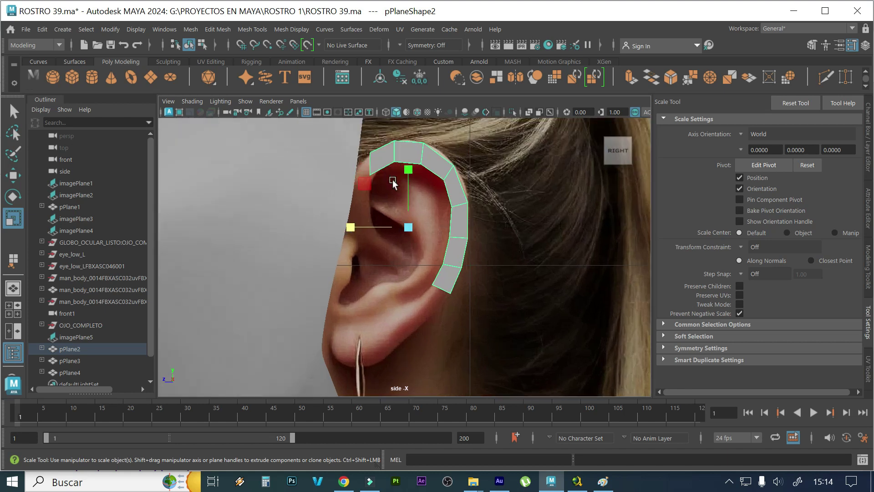
pyautogui.keyDown('alt'); pyautogui.moveTo(392, 171); pyautogui.dragTo(423, 222, button='middle'); pyautogui.keyUp('alt')
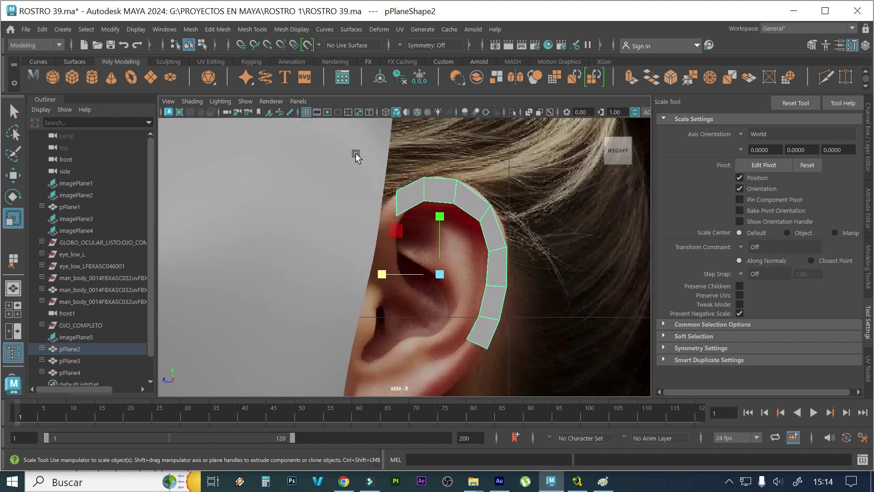
pyautogui.click(227, 35)
pyautogui.moveTo(252, 29)
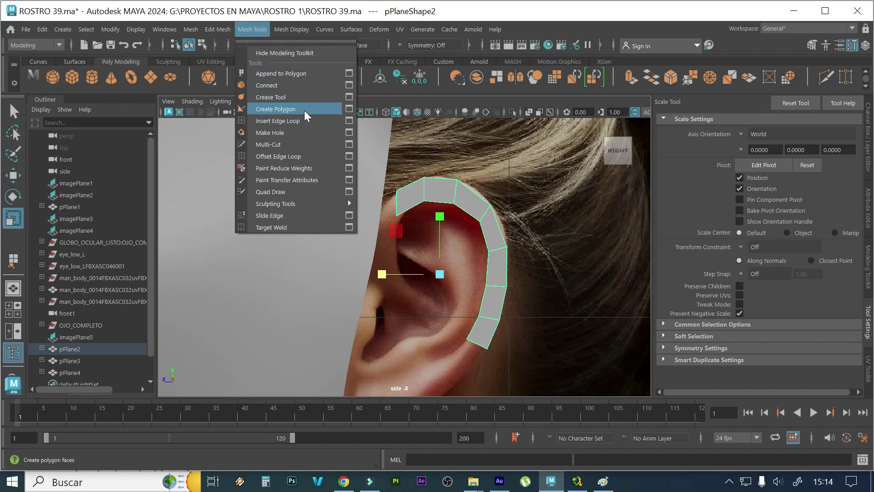
# Pick Create Polygon, zoom onto the top of the ear, then return to the Select tool
pyautogui.click(304, 110)
pyautogui.scroll(3, 413, 283)
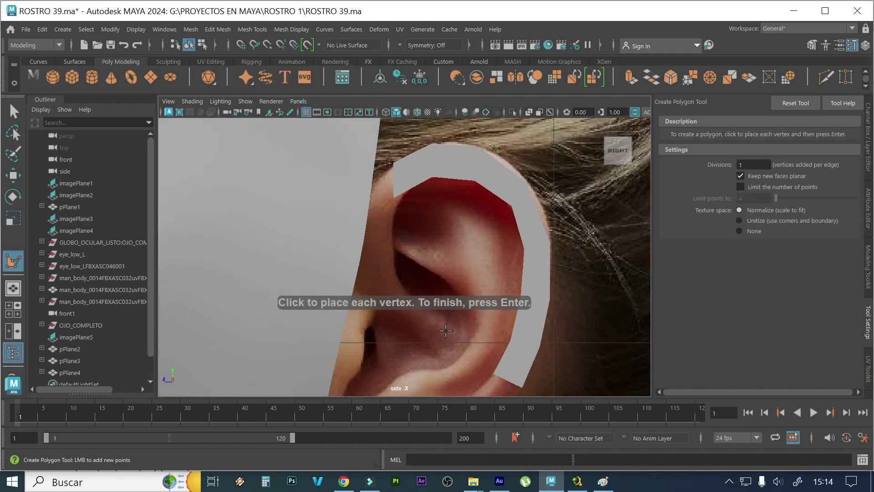
pyautogui.scroll(-2, 455, 274)
pyautogui.scroll(1, 468, 203)
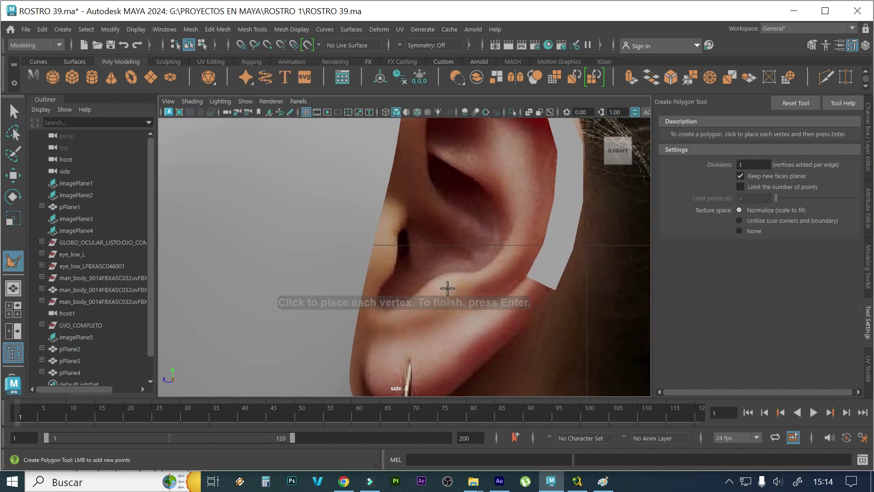
pyautogui.scroll(1, 414, 296)
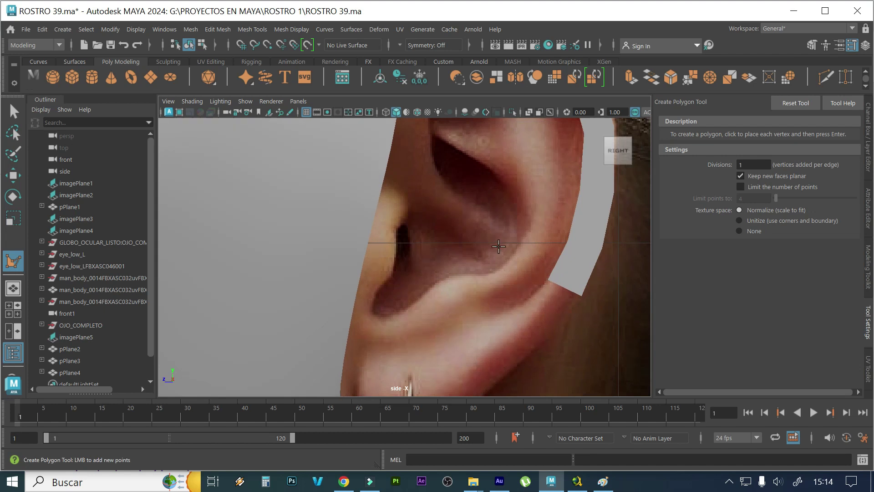
pyautogui.keyDown('alt'); pyautogui.moveTo(499, 246); pyautogui.dragTo(455, 291, button='middle'); pyautogui.keyUp('alt')
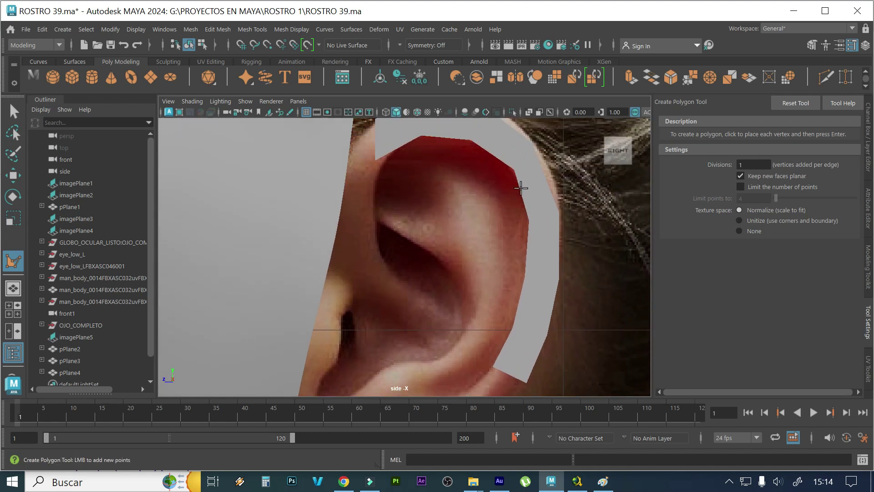
pyautogui.click(13, 110)
# Select the pPlane2 strip and move it right, clear of the ear
pyautogui.keyDown('alt'); pyautogui.moveTo(328, 199); pyautogui.dragTo(224, 249, button='middle'); pyautogui.keyUp('alt')
pyautogui.click(383, 212)
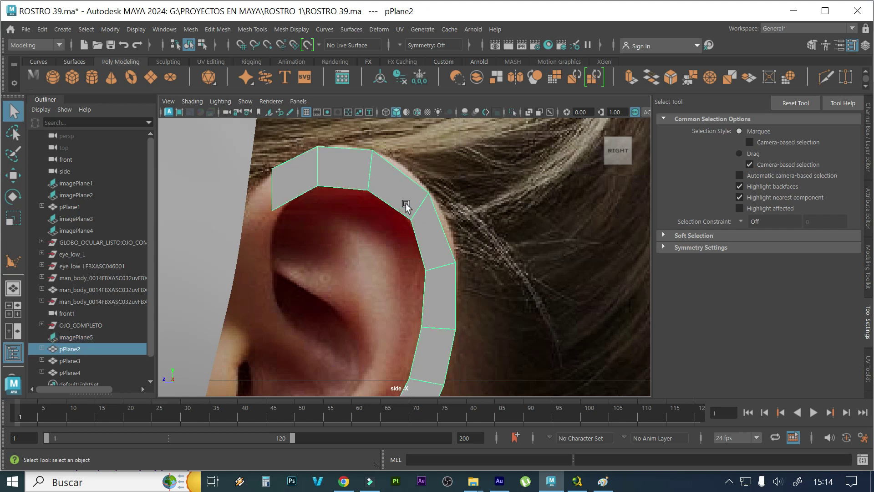
pyautogui.press('w')
pyautogui.moveTo(293, 307); pyautogui.dragTo(511, 282)
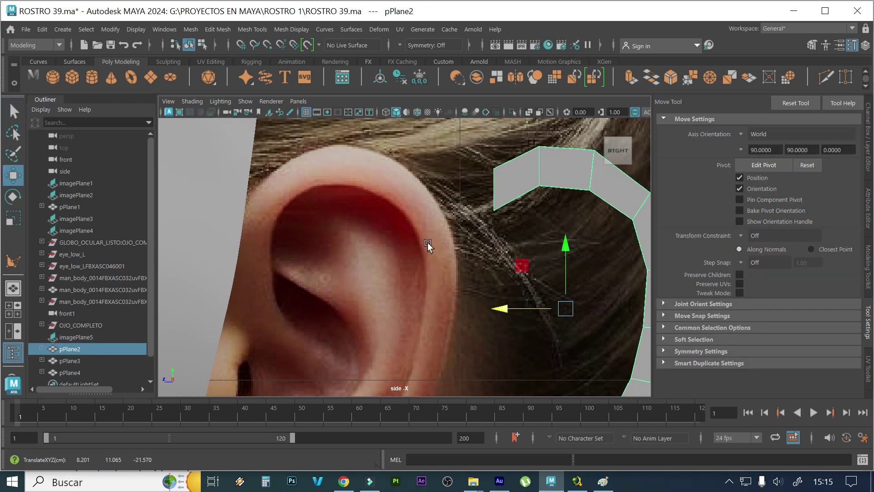
# Draw a four-vertex quad, polySurface4, on the ear's upper front rim and select it
pyautogui.click(187, 31)
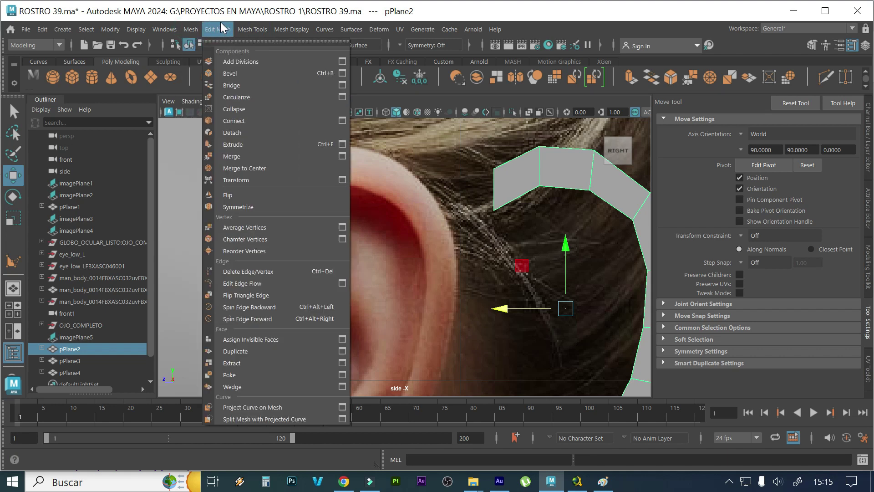
pyautogui.moveTo(252, 29)
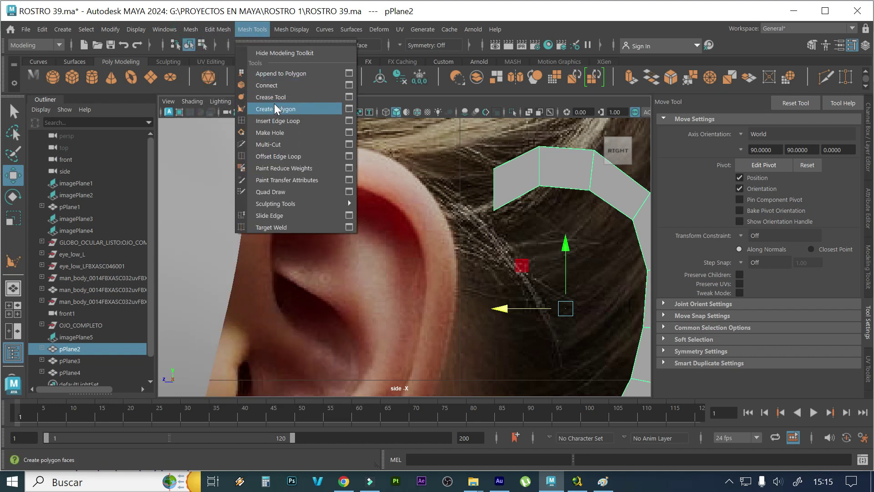
pyautogui.click(275, 108)
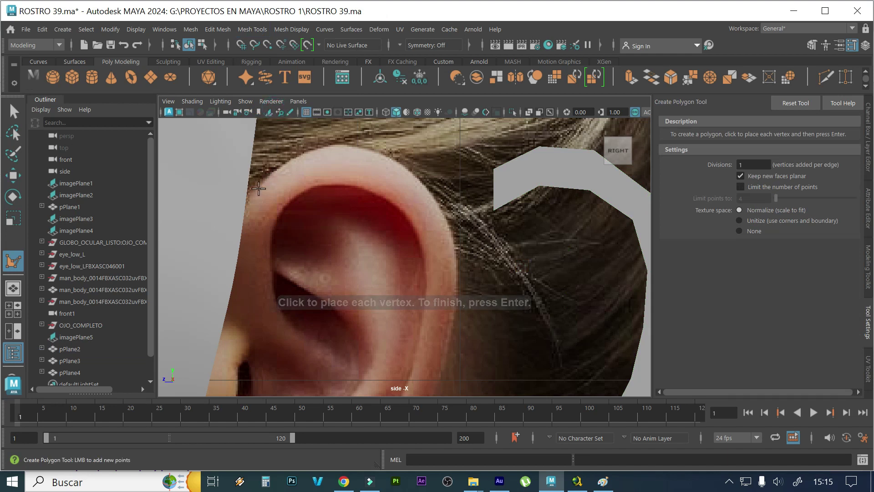
pyautogui.click(258, 185)
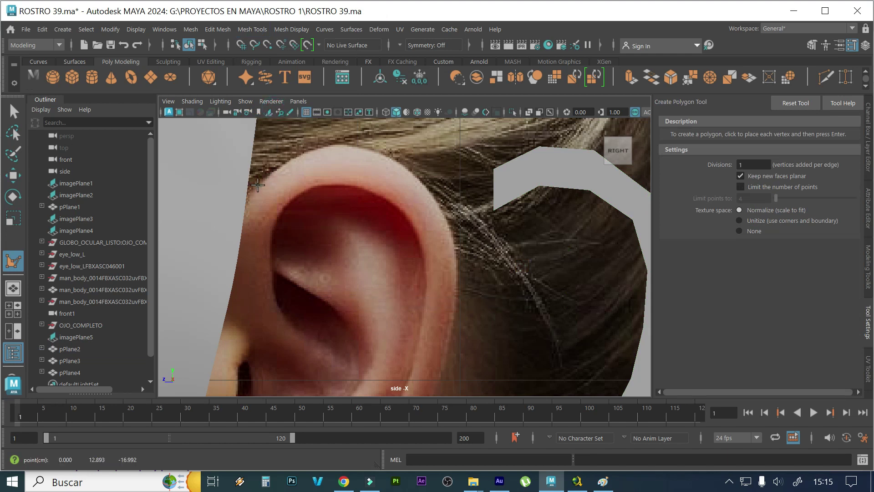
pyautogui.click(281, 213)
pyautogui.click(308, 189)
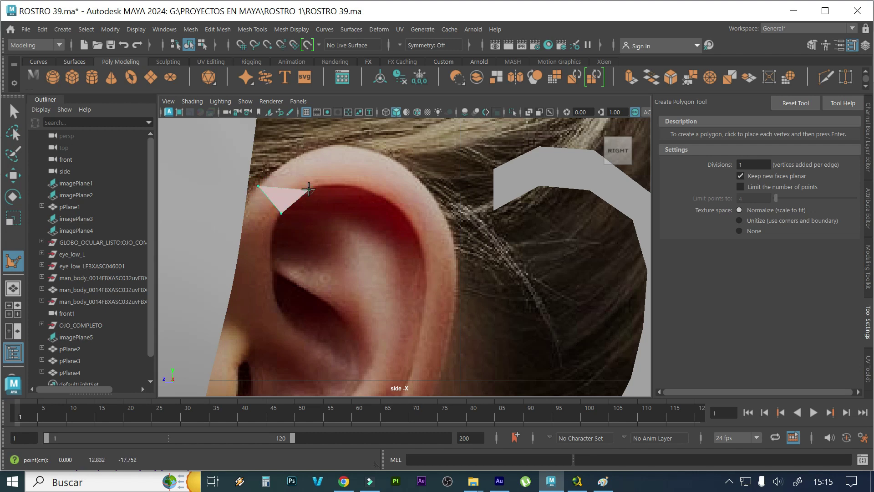
pyautogui.click(287, 161)
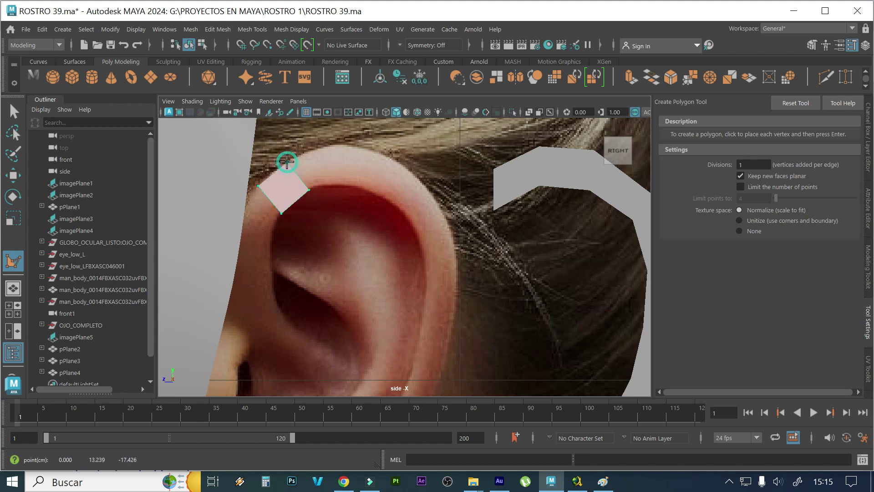
pyautogui.press('Return')
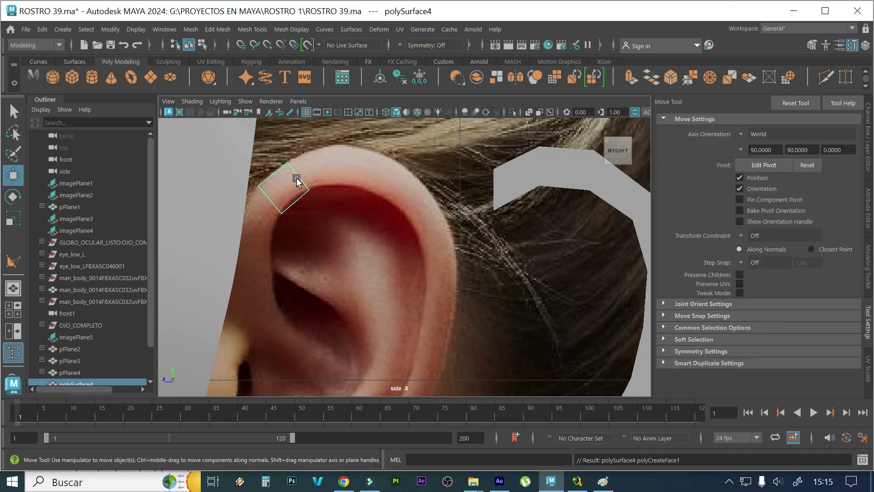
pyautogui.click(313, 163)
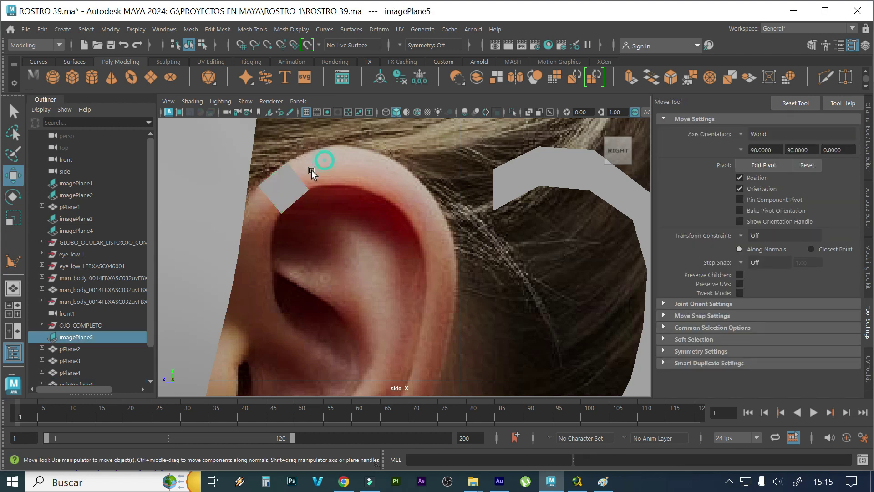
pyautogui.click(287, 180)
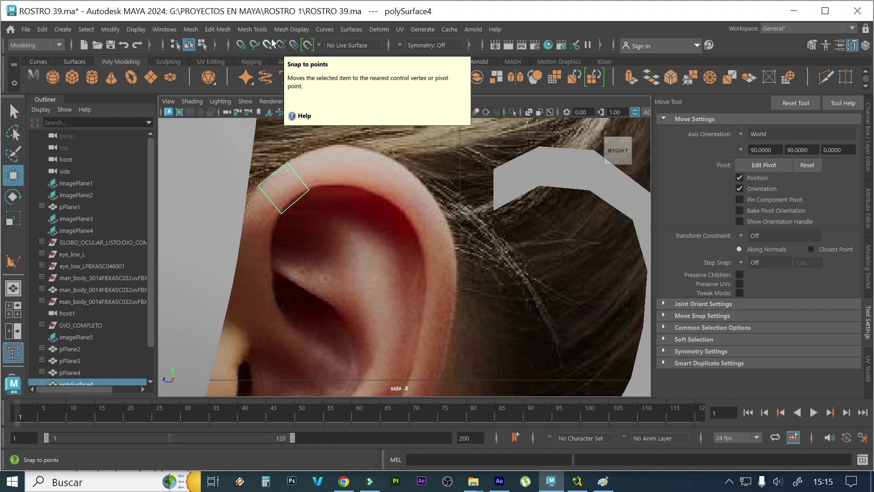
pyautogui.click(286, 30)
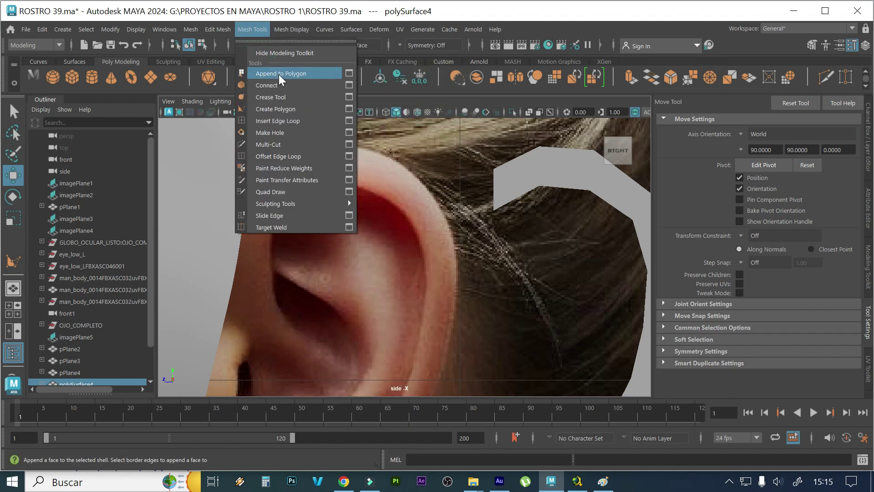
# Append the first quad over the top of the helix rim from the strip's border edge
pyautogui.click(343, 71)
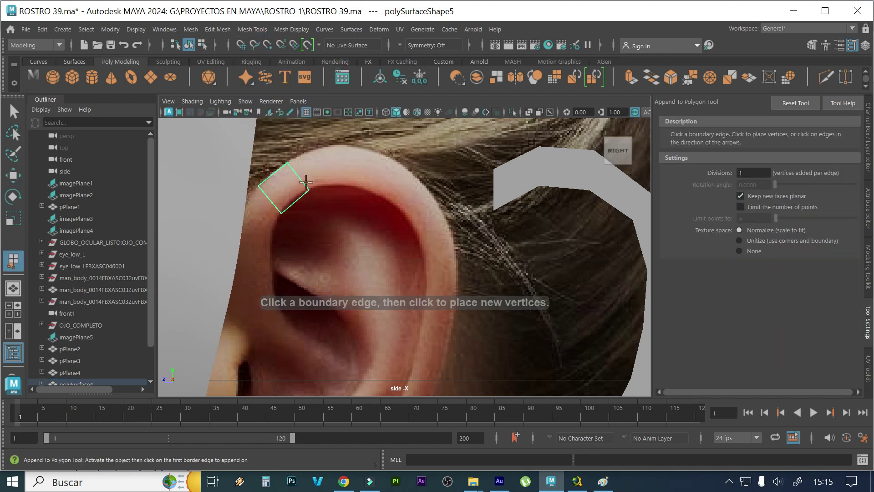
pyautogui.scroll(2, 386, 197)
pyautogui.keyDown('alt'); pyautogui.moveTo(386, 197); pyautogui.dragTo(352, 258, button='middle'); pyautogui.keyUp('alt')
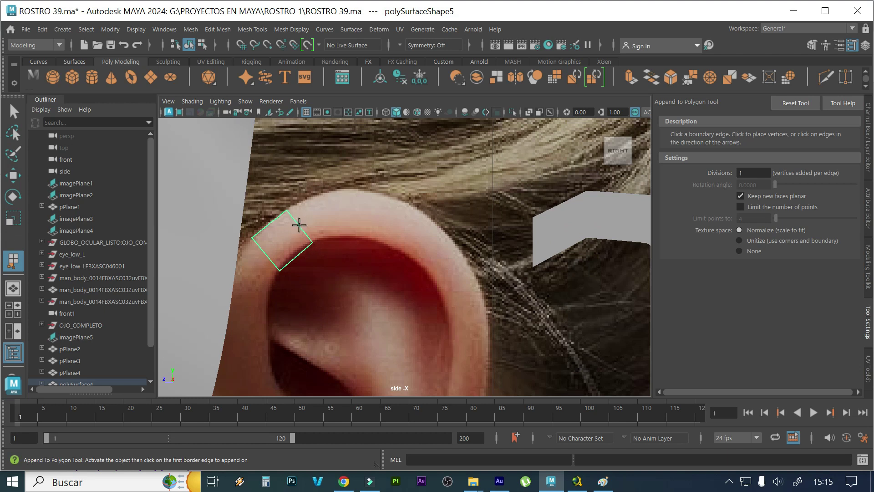
pyautogui.click(299, 225)
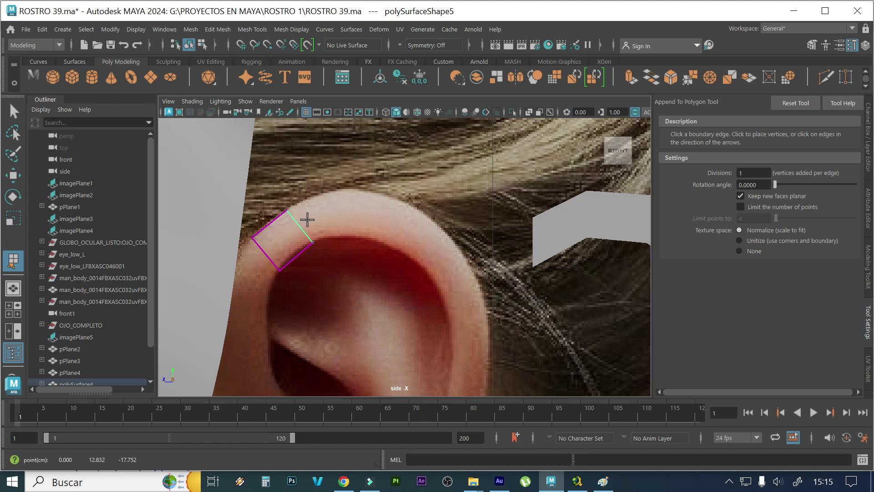
pyautogui.click(350, 236)
pyautogui.click(335, 191)
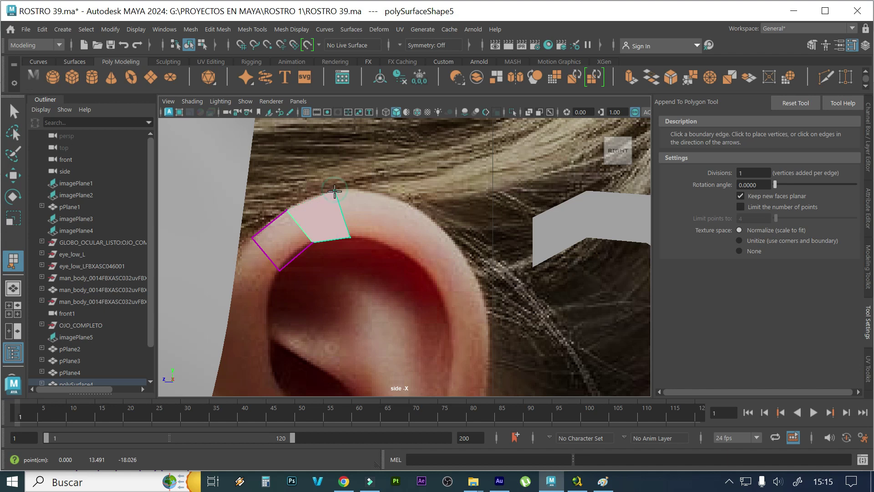
pyautogui.press('w')
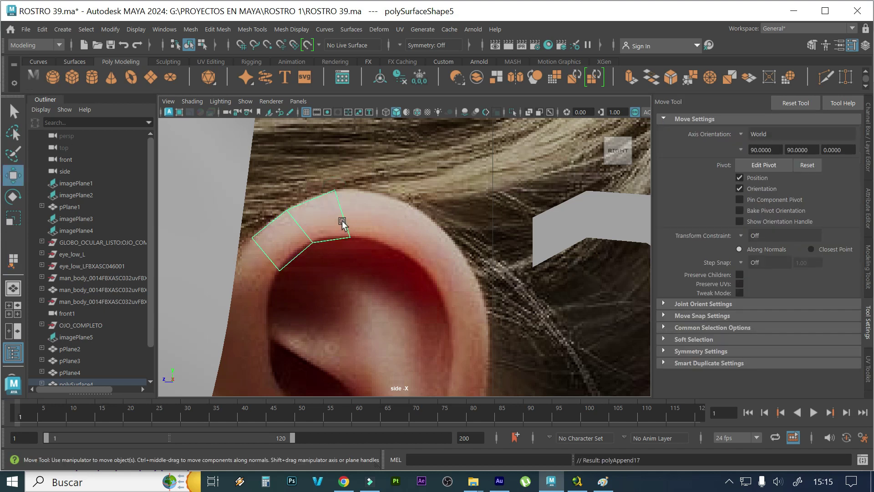
# Reselect the ear strip and append another quad further along the rim
pyautogui.press('F8')
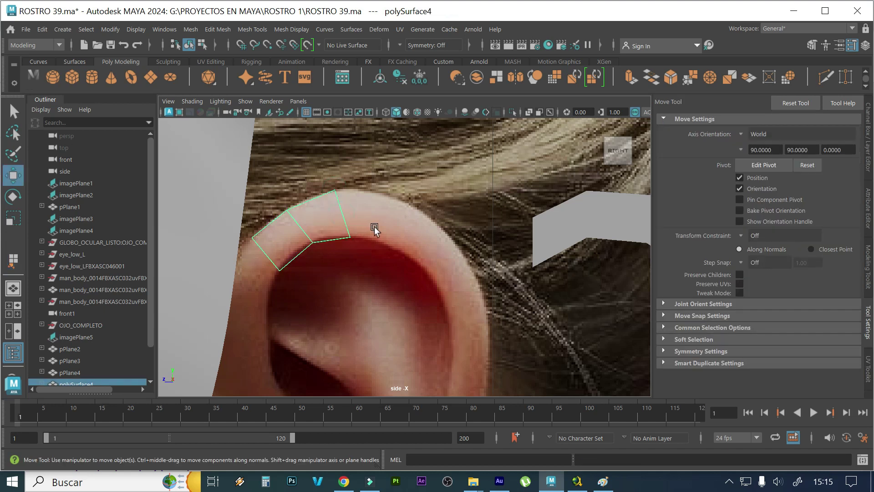
pyautogui.click(365, 233)
pyautogui.click(337, 220)
pyautogui.click(252, 24)
pyautogui.click(272, 72)
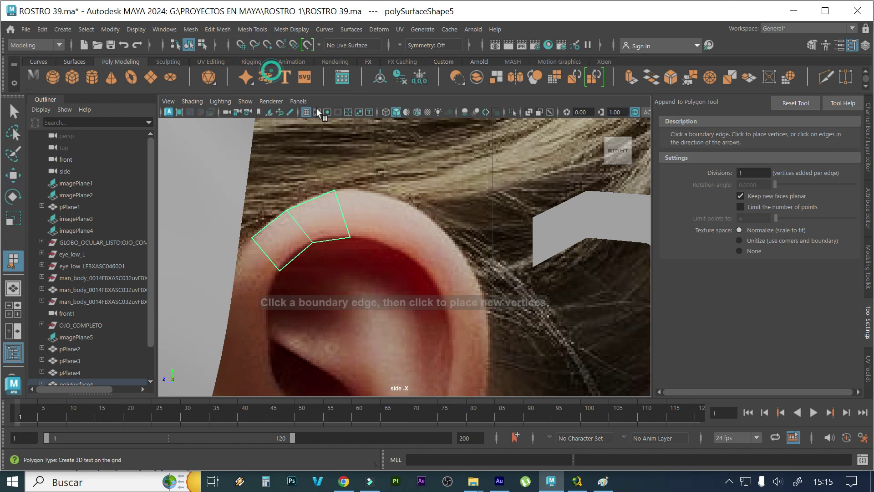
pyautogui.click(343, 215)
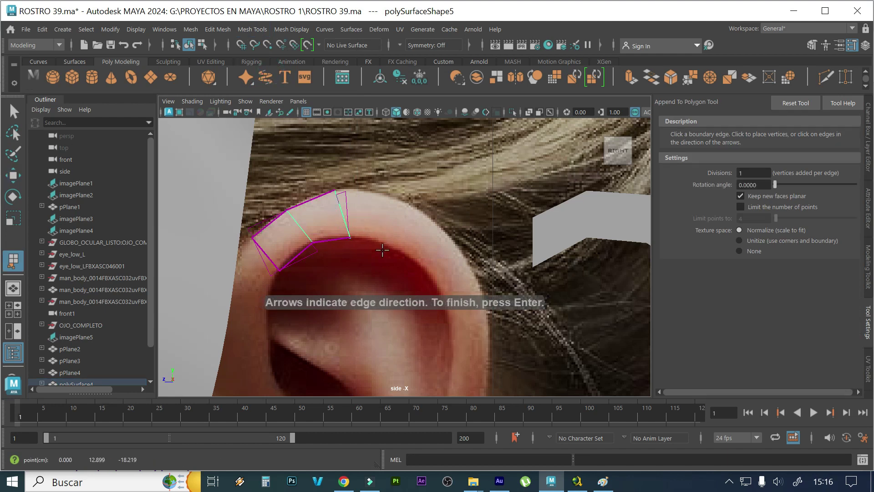
pyautogui.click(400, 251)
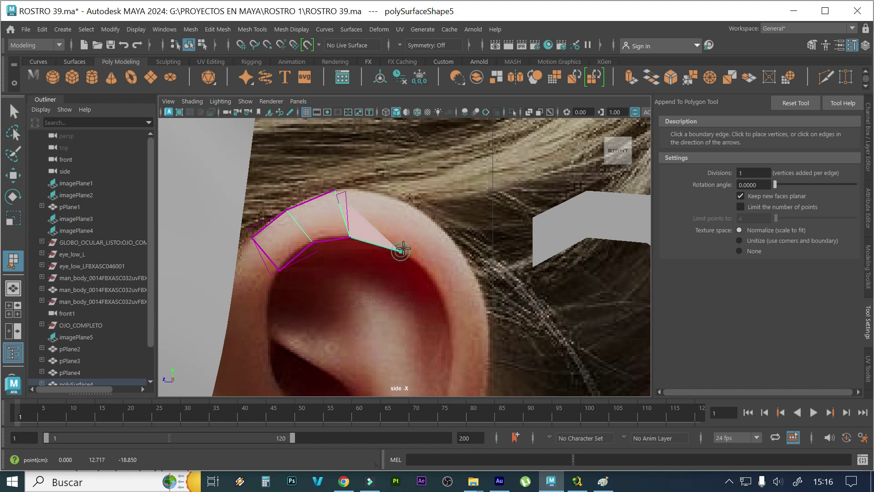
pyautogui.click(415, 209)
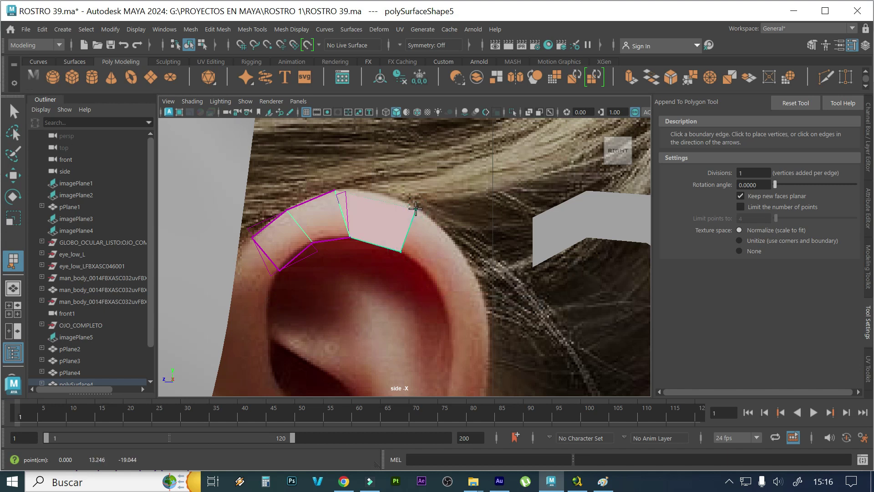
pyautogui.press('Return')
# Append two more quads arching round the outer rim and down the back of the helix
pyautogui.click(406, 230)
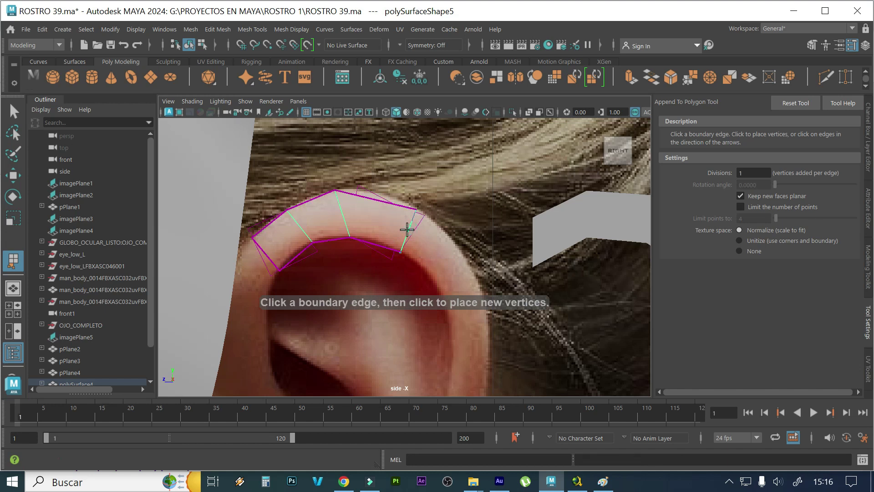
pyautogui.click(441, 293)
pyautogui.click(477, 276)
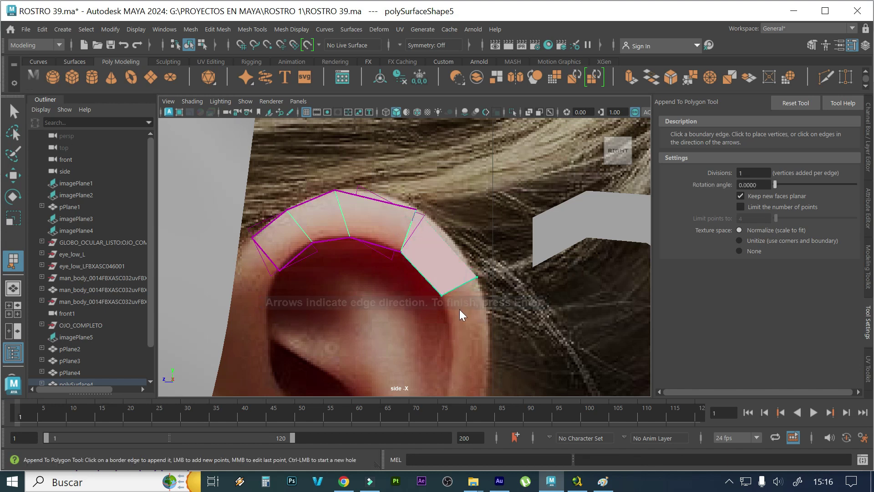
pyautogui.press('Return')
pyautogui.click(464, 282)
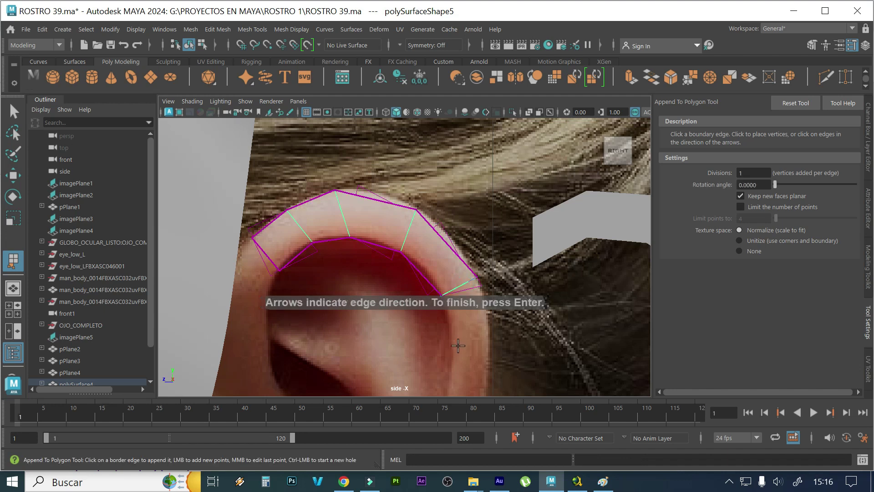
pyautogui.click(451, 358)
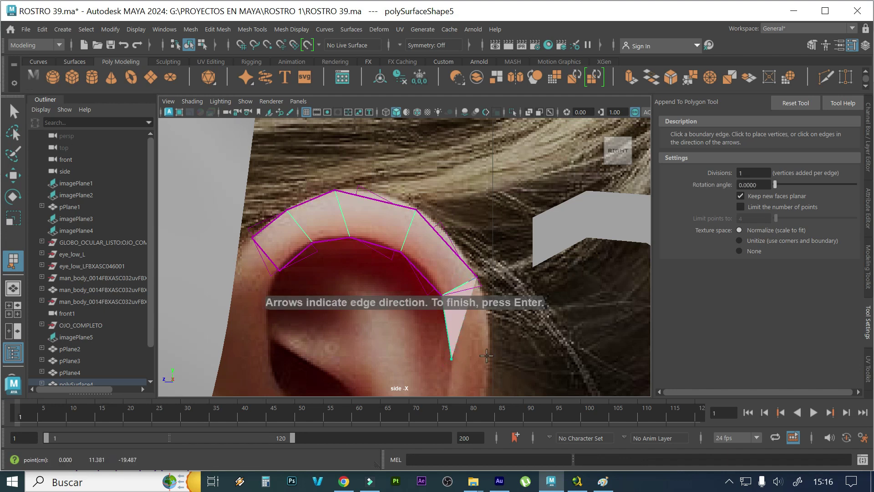
pyautogui.click(486, 355)
# Commit the back-of-rim quad and append another quad lower down the helix
pyautogui.keyDown('alt'); pyautogui.moveTo(476, 377); pyautogui.dragTo(475, 250, button='middle'); pyautogui.keyUp('alt')
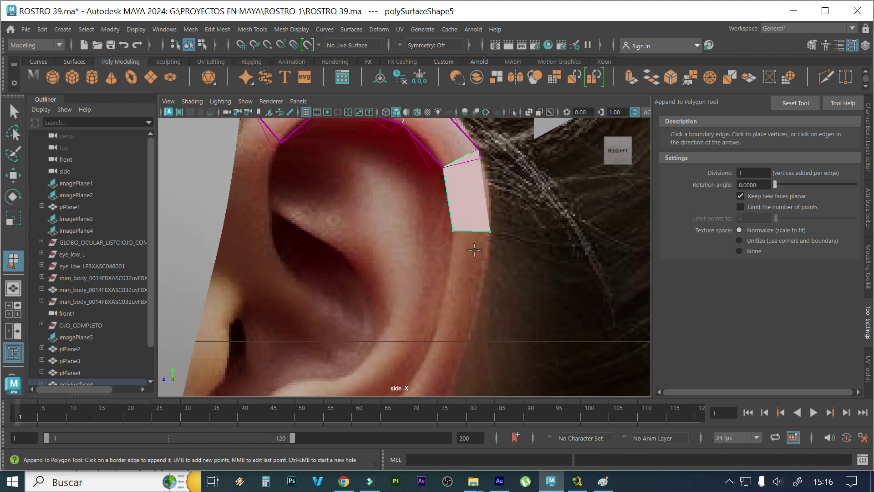
pyautogui.press('Return')
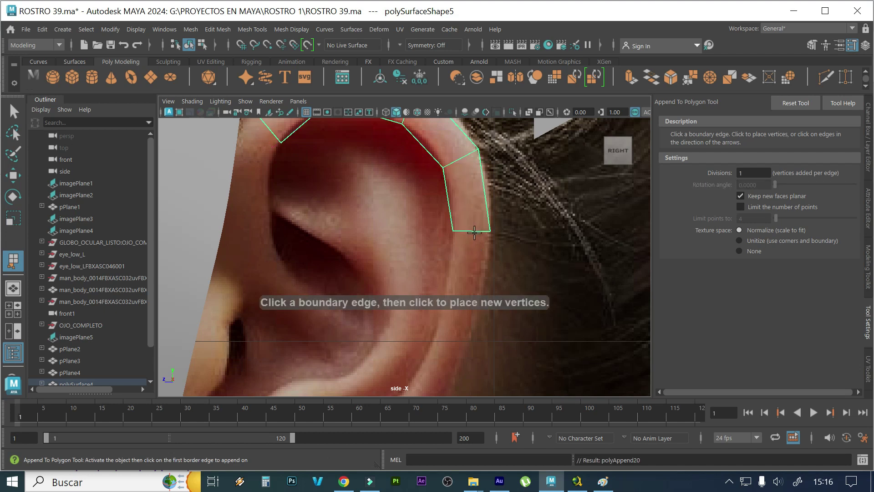
pyautogui.click(474, 232)
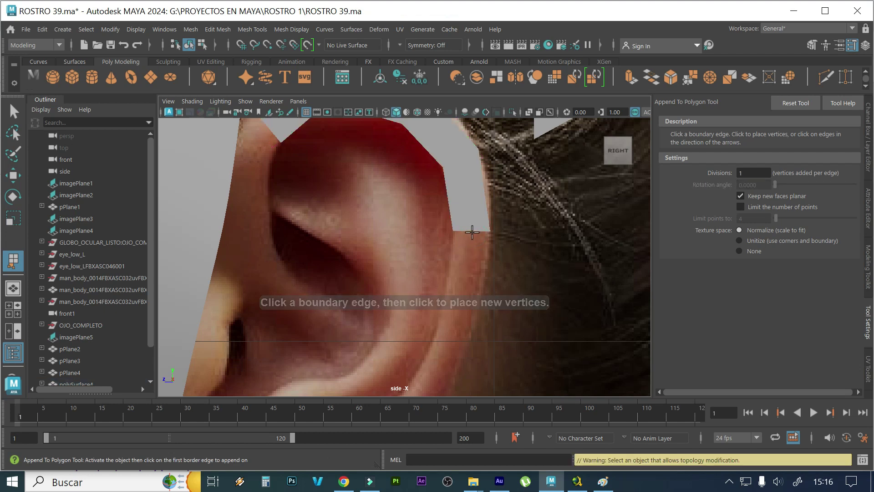
pyautogui.click(472, 232)
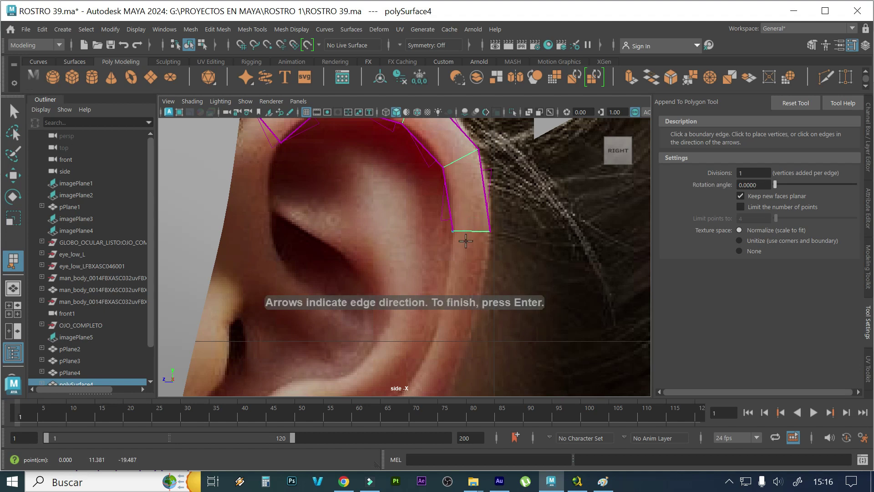
pyautogui.click(440, 314)
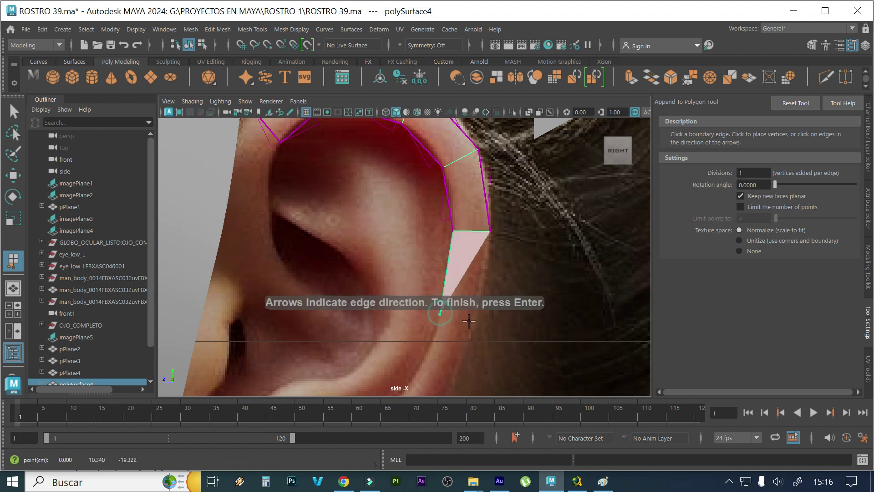
pyautogui.click(477, 323)
pyautogui.press('Return')
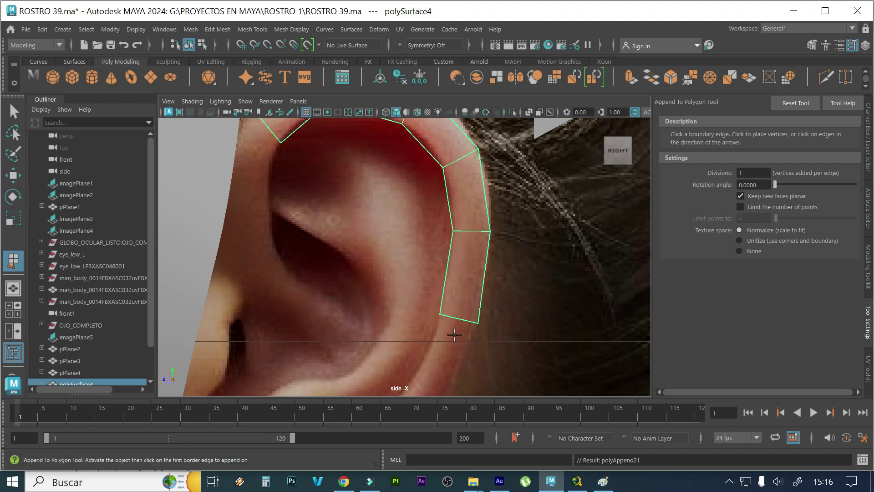
# Add the lowest quad of the strip, then switch back to the Select Tool
pyautogui.click(459, 316)
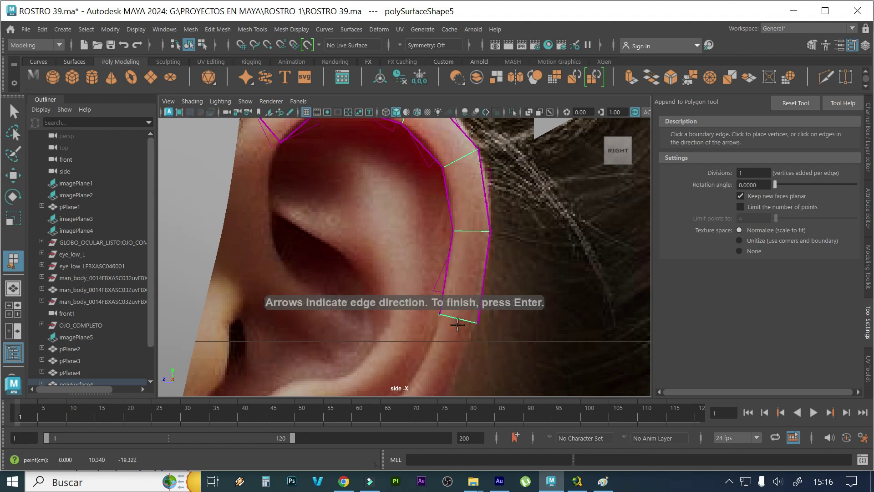
pyautogui.click(416, 377)
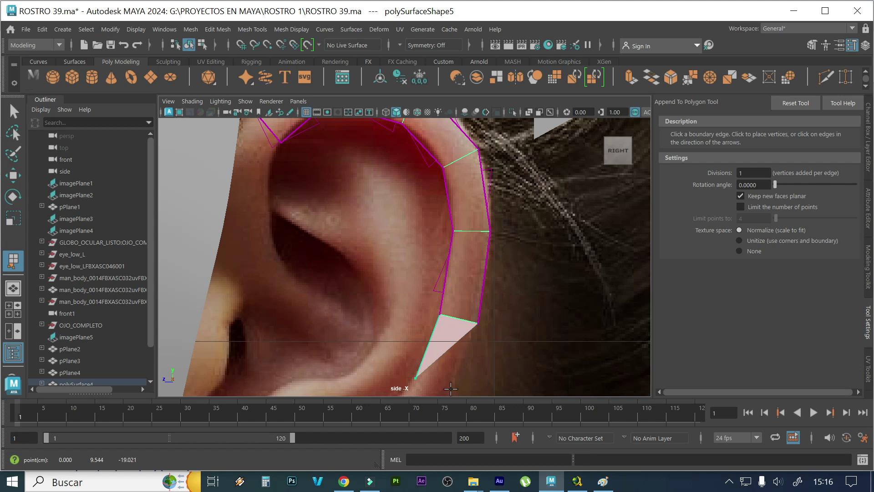
pyautogui.click(453, 390)
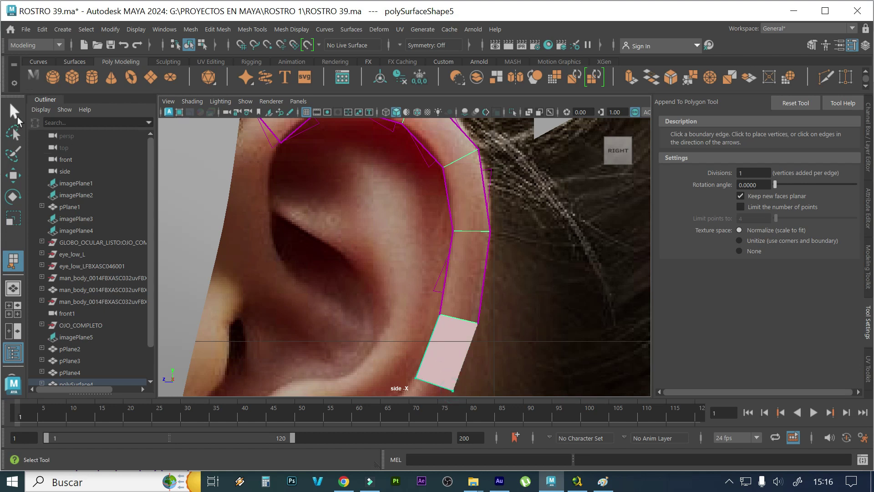
pyautogui.click(16, 112)
pyautogui.click(370, 220)
pyautogui.scroll(-2, 370, 219)
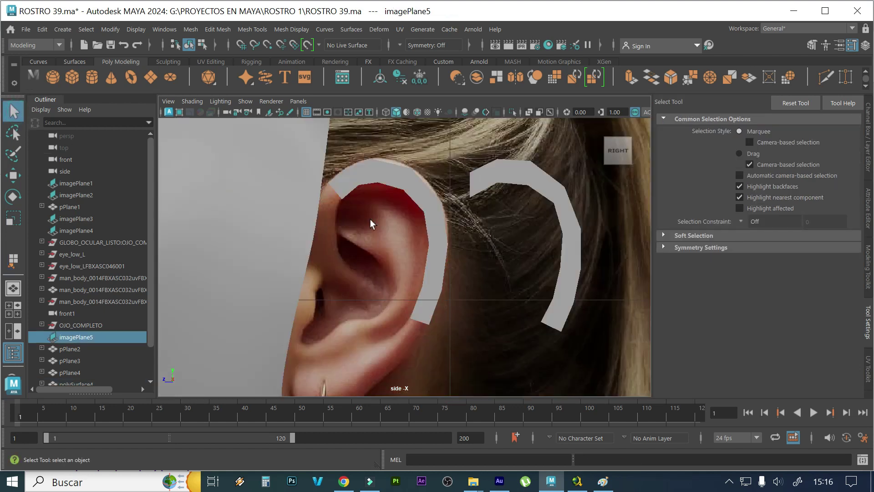
pyautogui.scroll(-2, 370, 219)
pyautogui.keyDown('alt'); pyautogui.moveTo(414, 217); pyautogui.dragTo(425, 230, button='middle'); pyautogui.keyUp('alt')
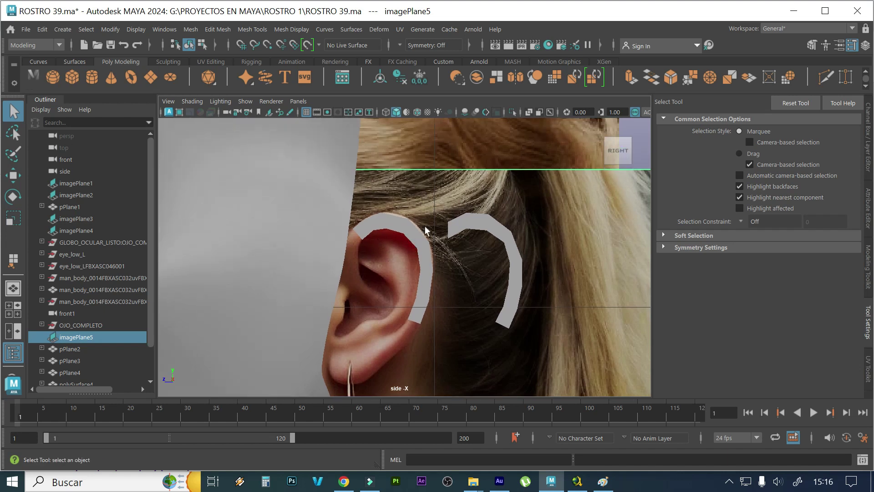
pyautogui.click(495, 234)
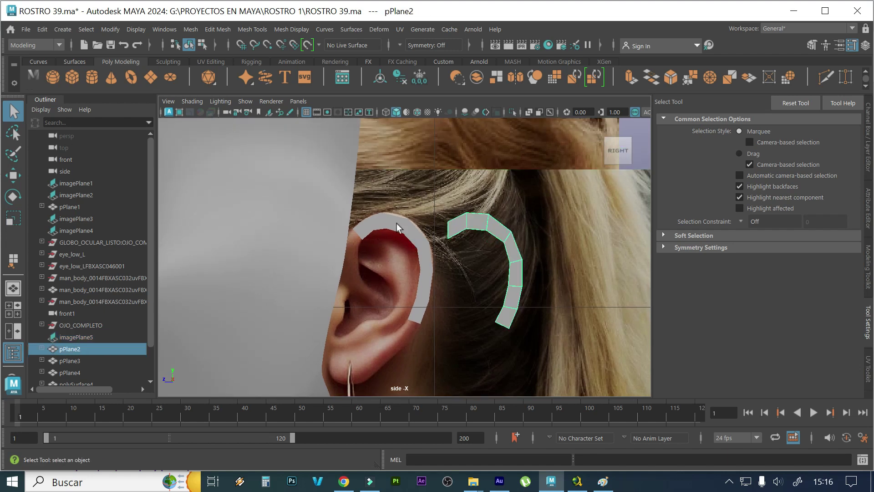
pyautogui.scroll(3, 399, 228)
pyautogui.scroll(2, 456, 214)
pyautogui.click(429, 210)
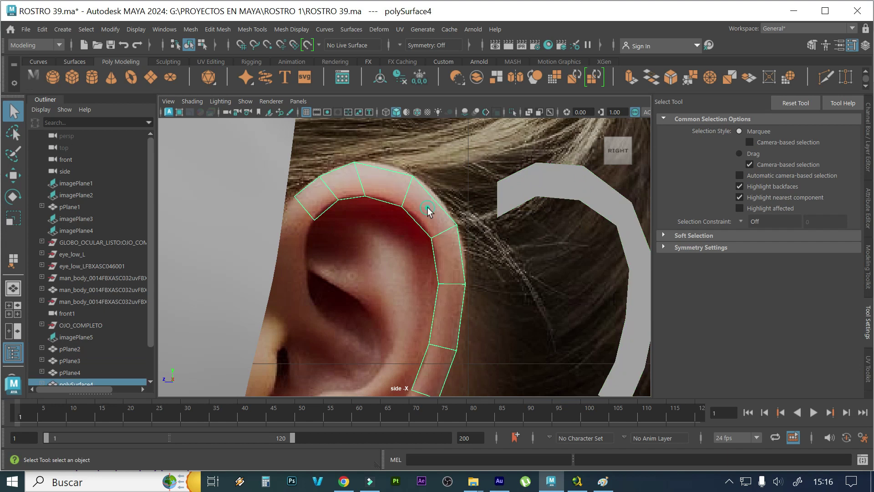